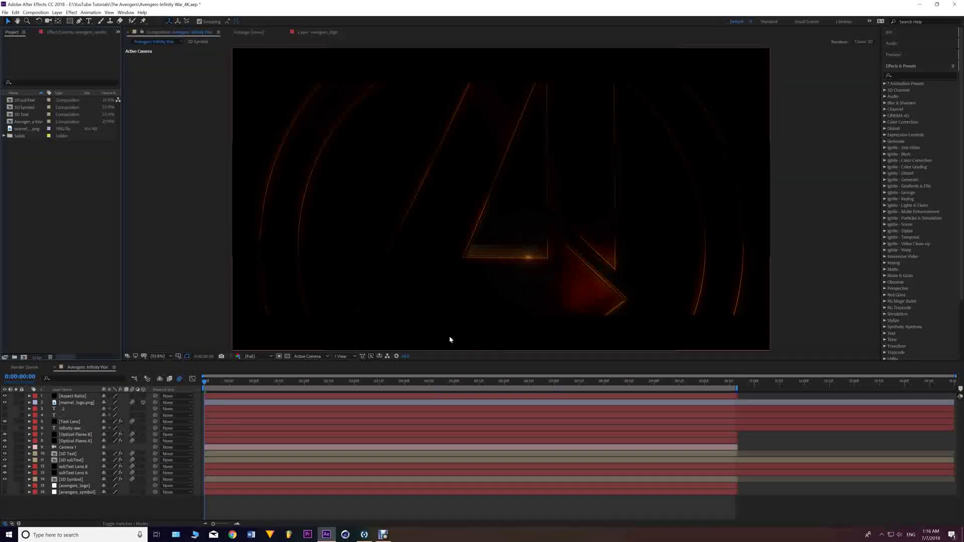
# Step: Move near frame 12 and set the viewer to Half resolution at 50% zoom
pyautogui.click(209, 383)
pyautogui.moveTo(216, 382); pyautogui.dragTo(229, 383)
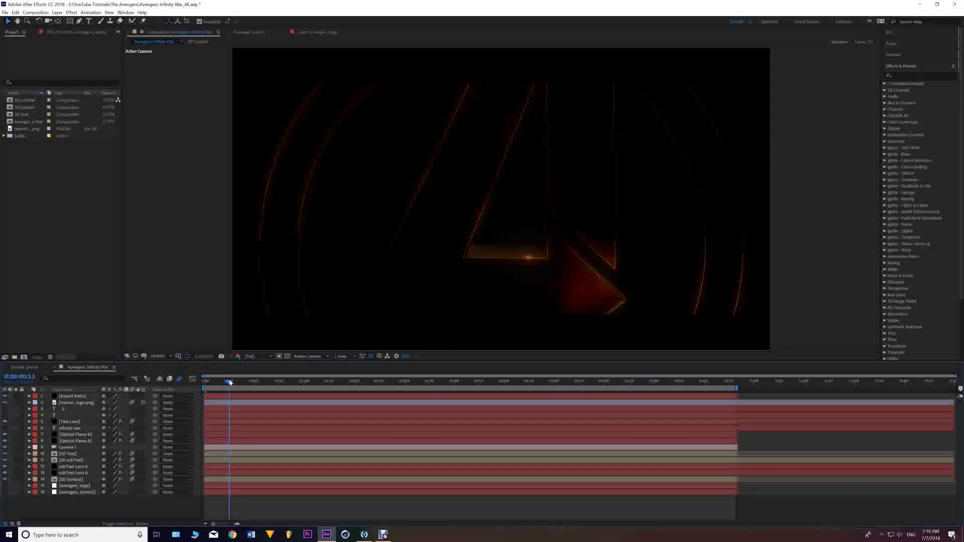
pyautogui.click(255, 357)
pyautogui.click(266, 382)
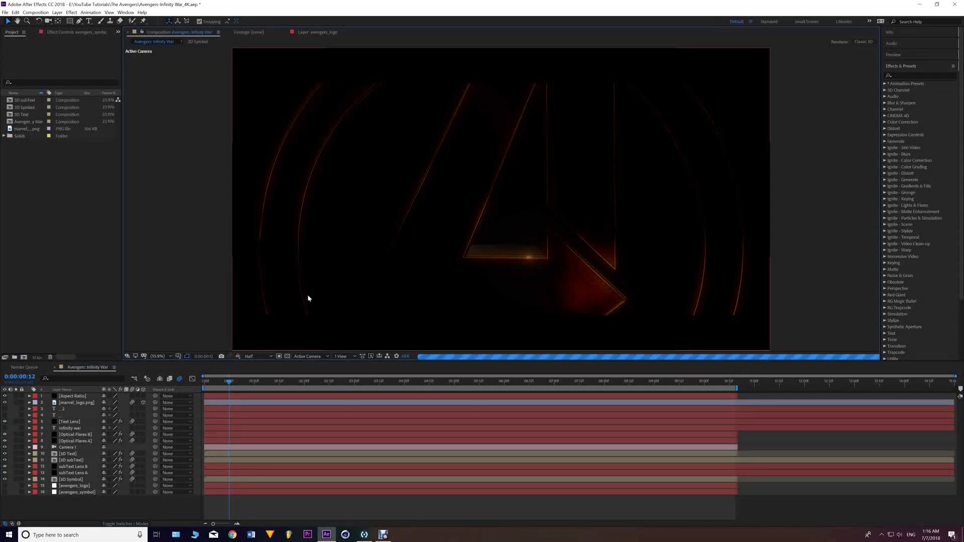
pyautogui.press(',')
pyautogui.press(',')
pyautogui.press(',')
pyautogui.press('.')
pyautogui.press('.')
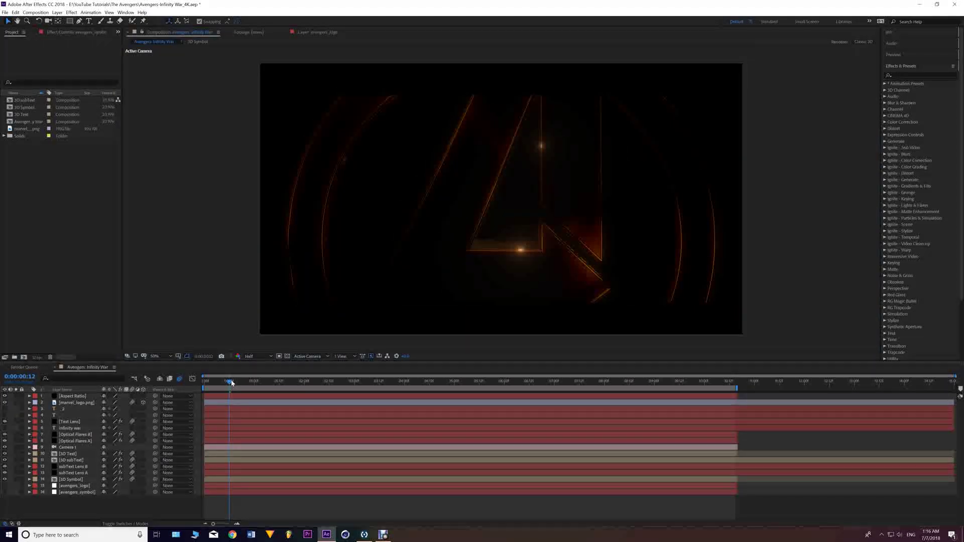
# Step: Scrub through the lens flare reveal to the finished title at 0:00:10:11
pyautogui.moveTo(232, 383); pyautogui.dragTo(262, 384)
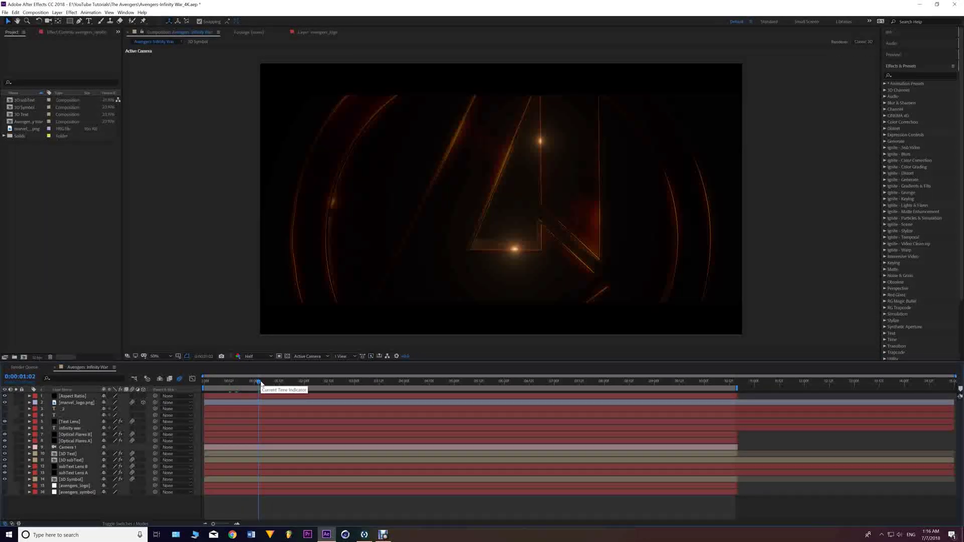
pyautogui.moveTo(261, 384); pyautogui.dragTo(383, 384)
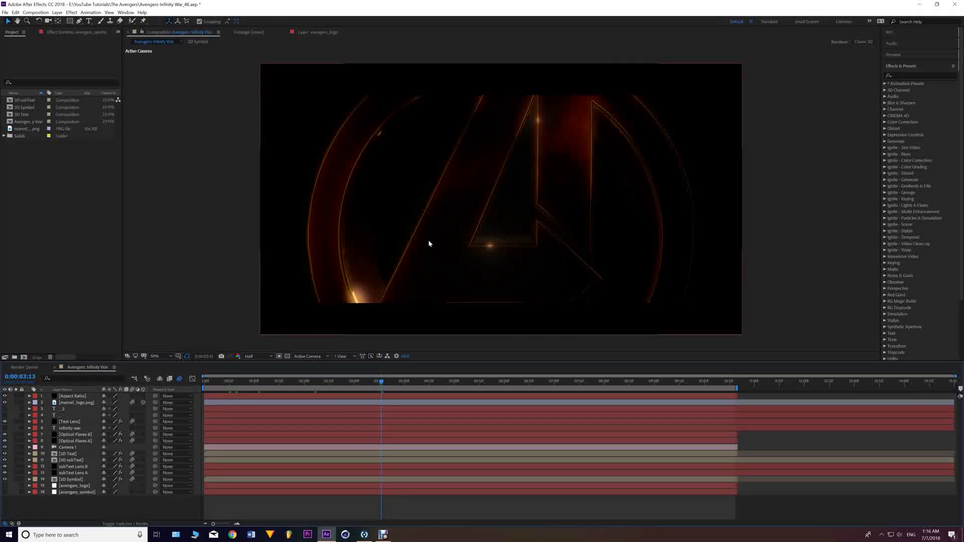
pyautogui.moveTo(382, 384); pyautogui.dragTo(554, 384)
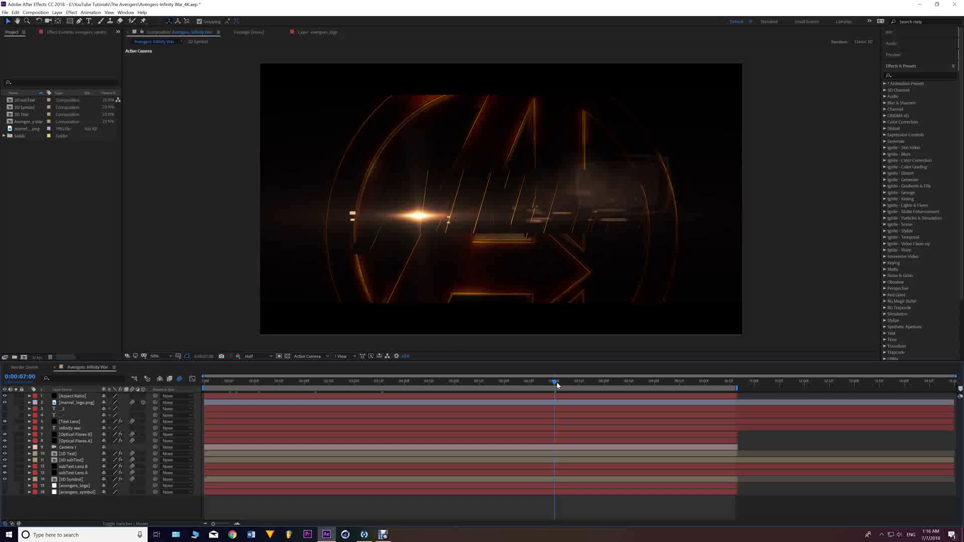
pyautogui.moveTo(557, 385); pyautogui.dragTo(727, 384)
pyautogui.click(725, 384)
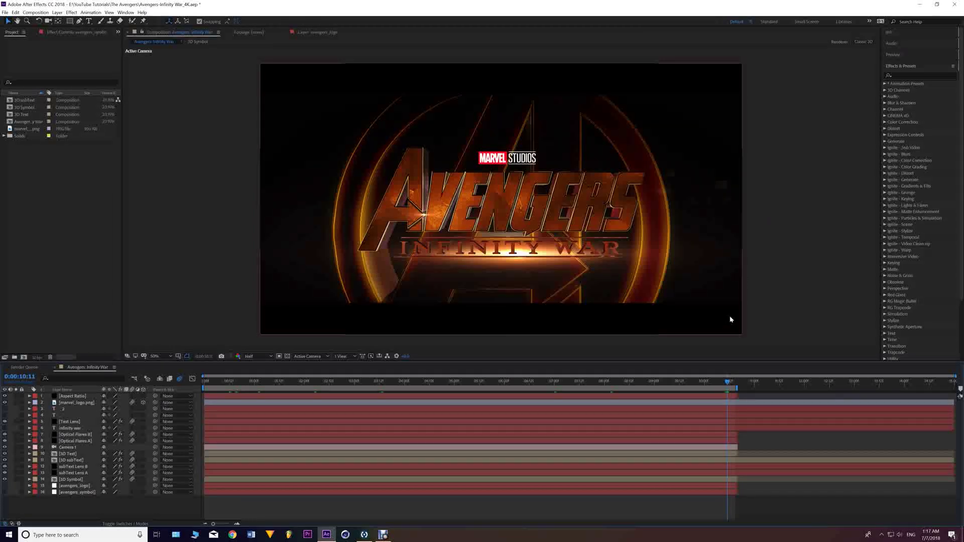
# Step: Return to 0:00:01:02 and select layer 14, 3D Symbol
pyautogui.click(205, 383)
pyautogui.moveTo(205, 385); pyautogui.dragTo(258, 384)
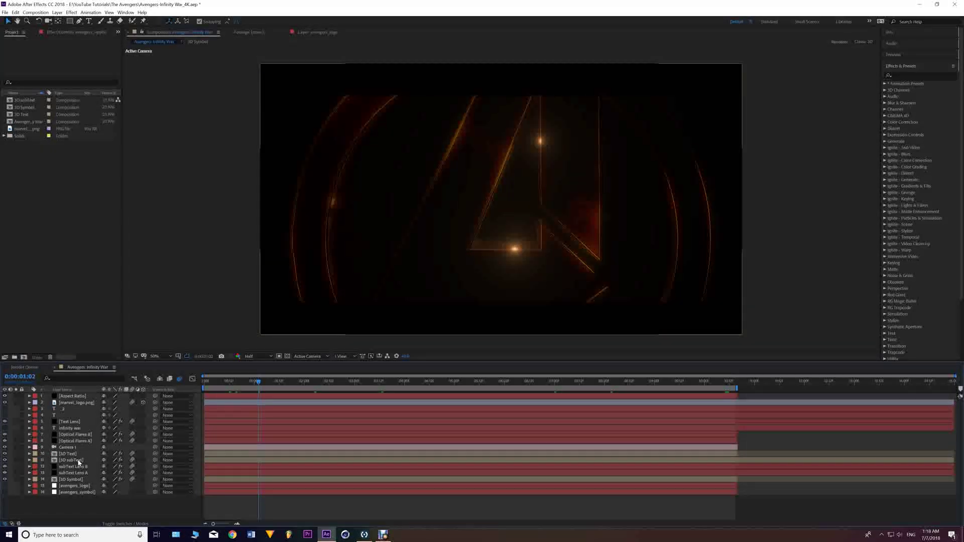
pyautogui.click(75, 479)
# Step: Open the 3D Symbol's Element Scene Setup and inspect its clean_metal and Gold_Basic materials
pyautogui.click(61, 33)
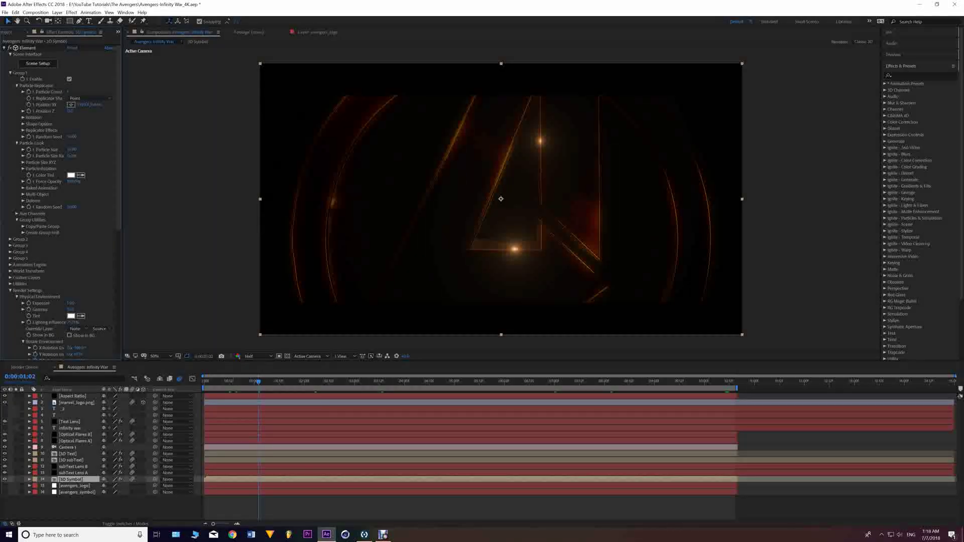
pyautogui.click(27, 48)
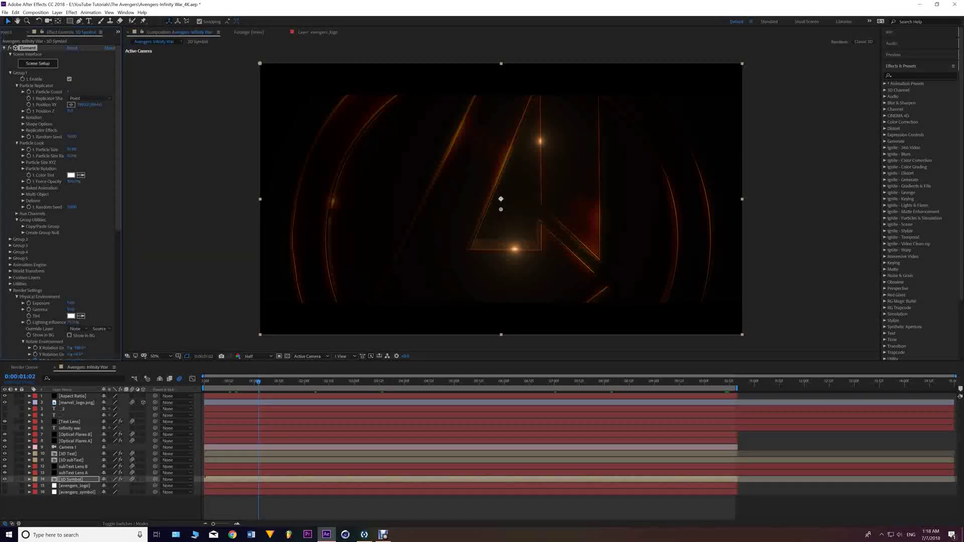
pyautogui.click(38, 63)
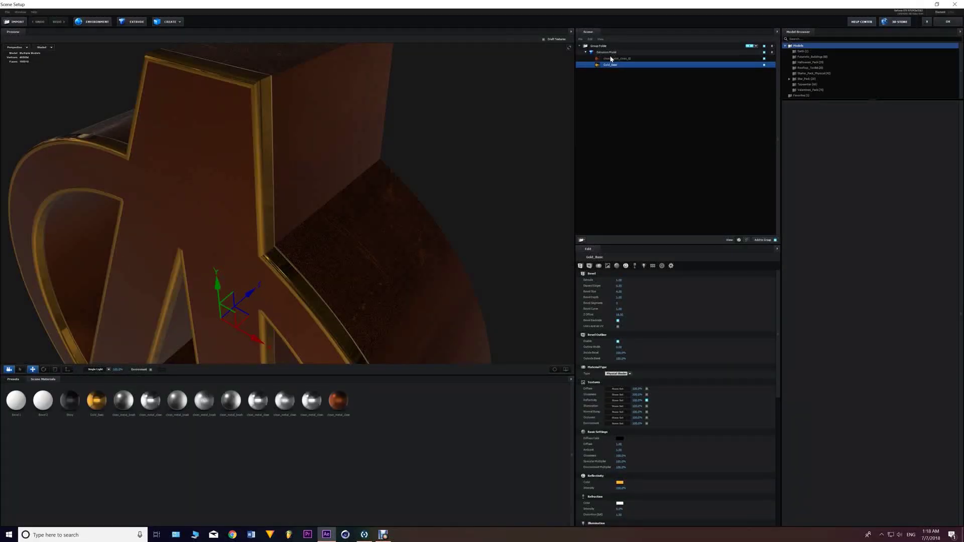
pyautogui.click(611, 59)
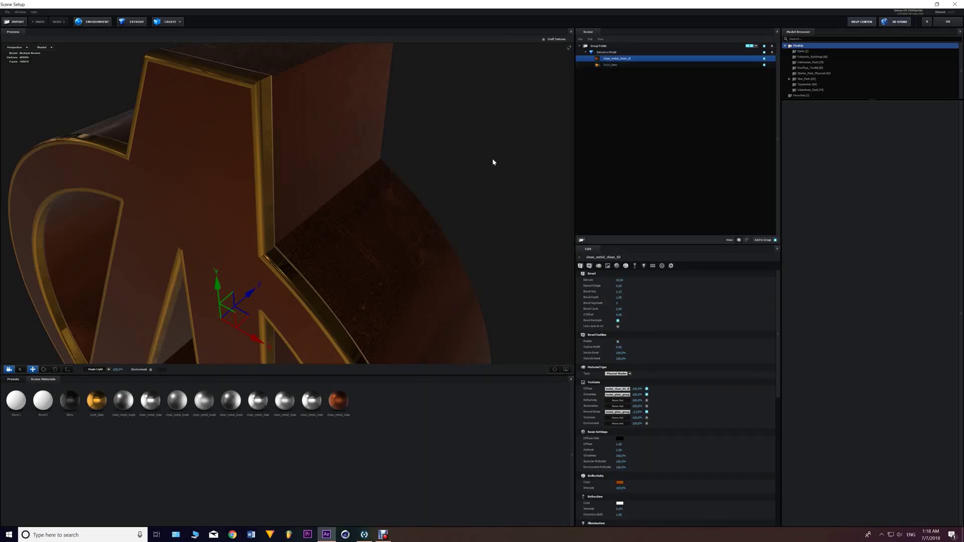
pyautogui.scroll(-5, 492, 162)
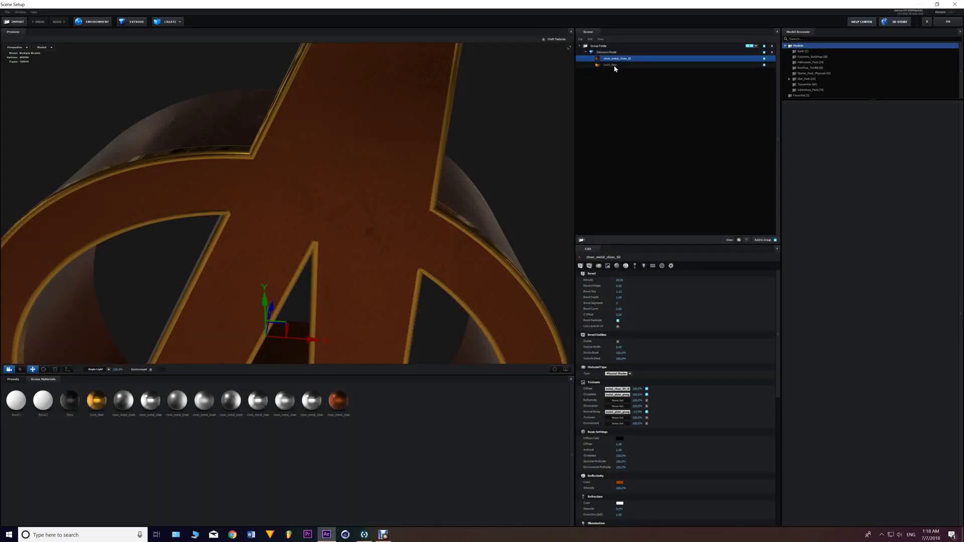
pyautogui.click(612, 65)
pyautogui.scroll(3, 551, 83)
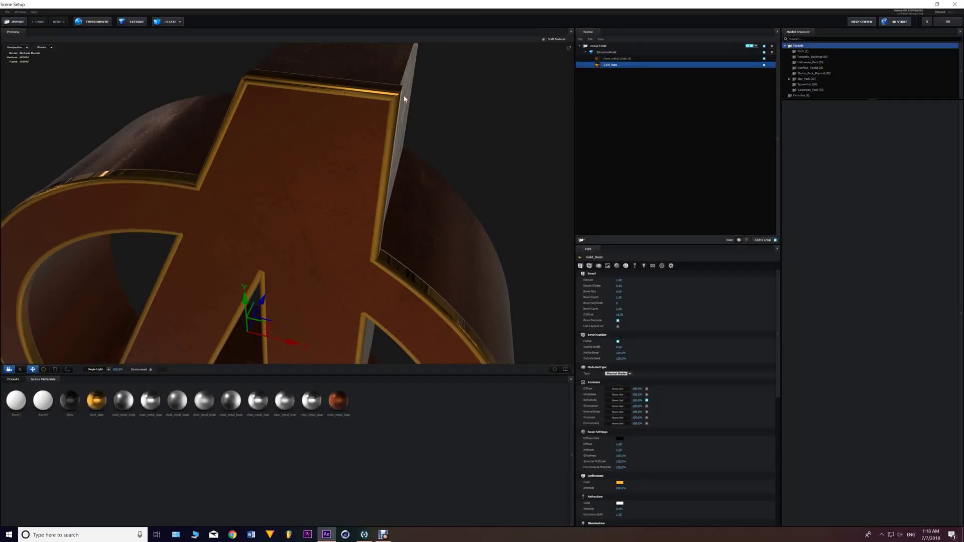
# Step: Orbit the preview around the gold-edged A symbol, then close Scene Setup
pyautogui.moveTo(405, 98); pyautogui.dragTo(392, 117)
pyautogui.click(13, 379)
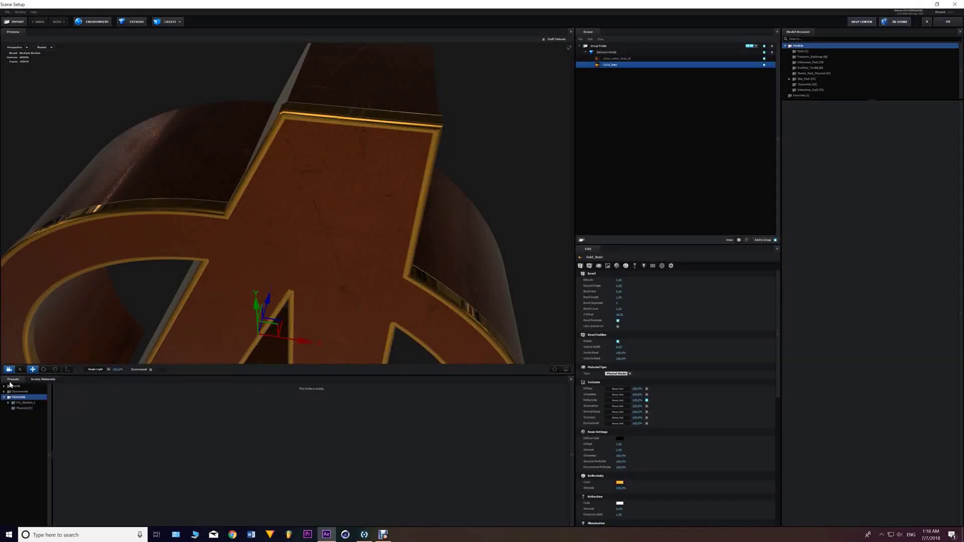
pyautogui.moveTo(428, 134); pyautogui.dragTo(453, 148)
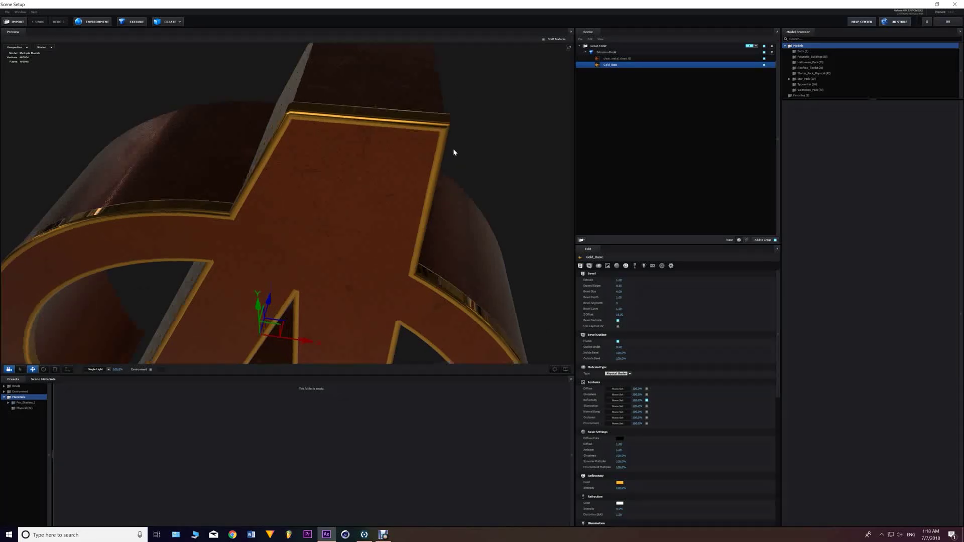
pyautogui.click(610, 58)
pyautogui.moveTo(548, 98); pyautogui.dragTo(490, 149)
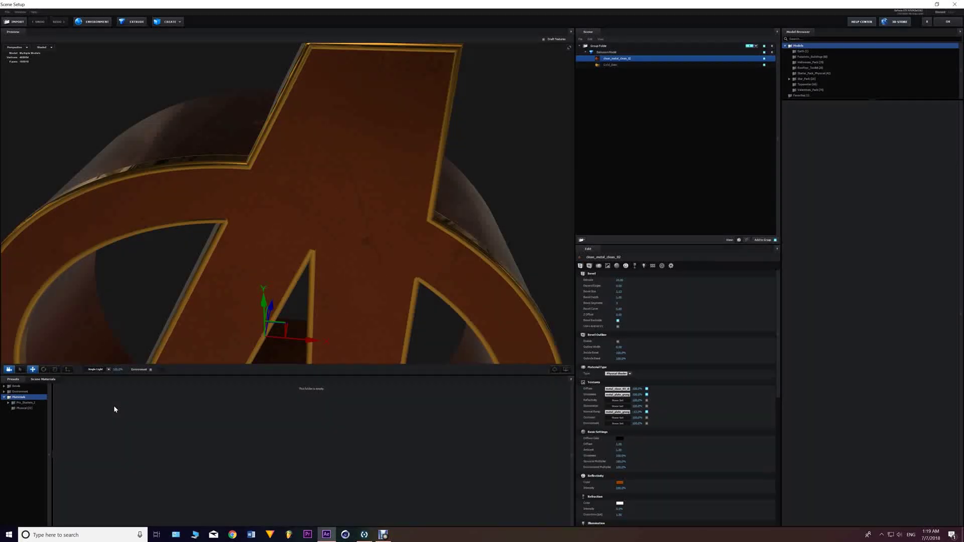
pyautogui.moveTo(261, 363); pyautogui.dragTo(359, 297)
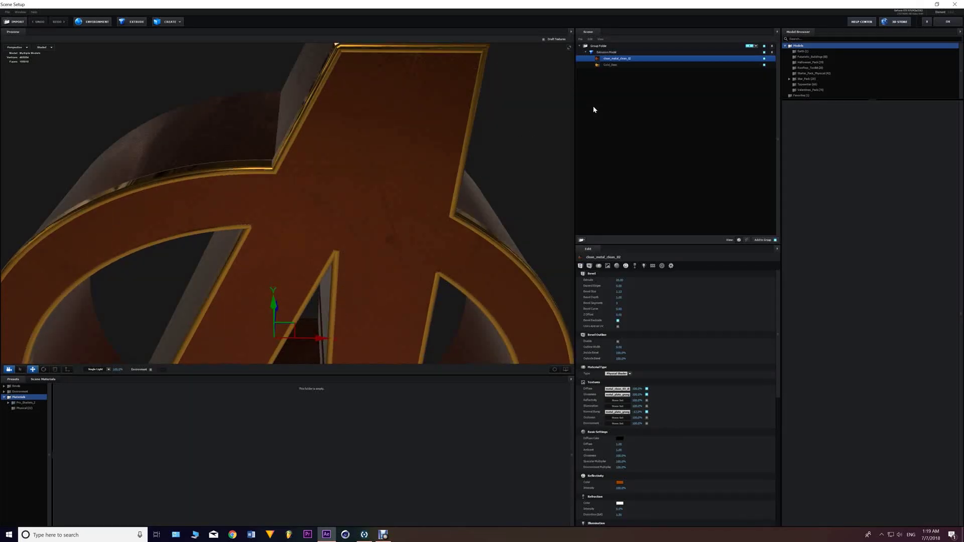
pyautogui.click(927, 22)
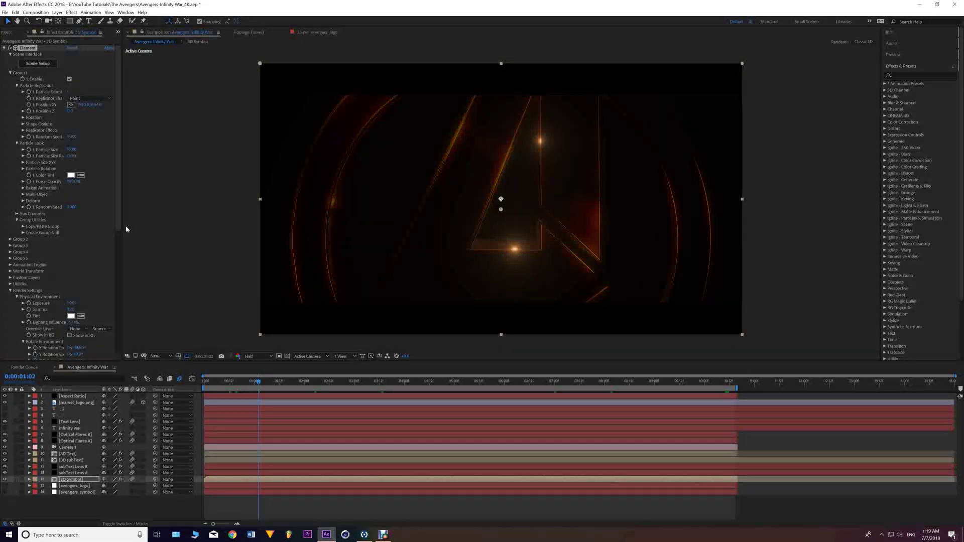
pyautogui.scroll(-8, 101, 229)
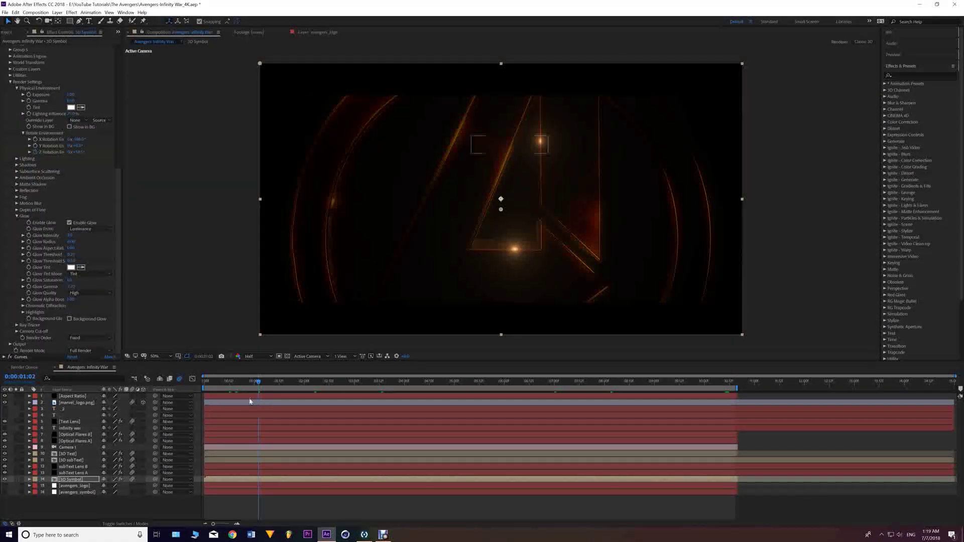
pyautogui.click(219, 383)
pyautogui.moveTo(219, 384); pyautogui.dragTo(194, 384)
pyautogui.scroll(1, 50, 187)
pyautogui.scroll(1, 50, 187)
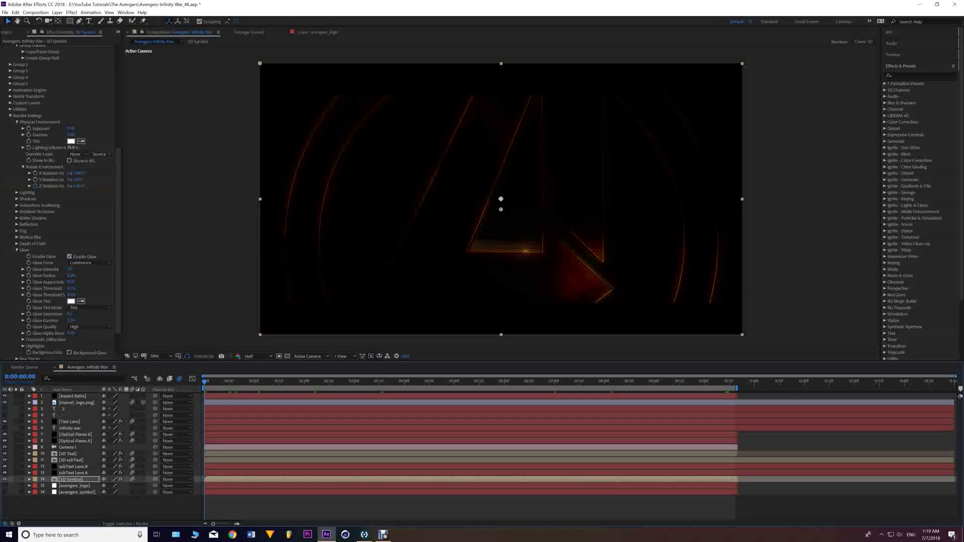
pyautogui.click(71, 148)
pyautogui.write('25')
pyautogui.press('Return')
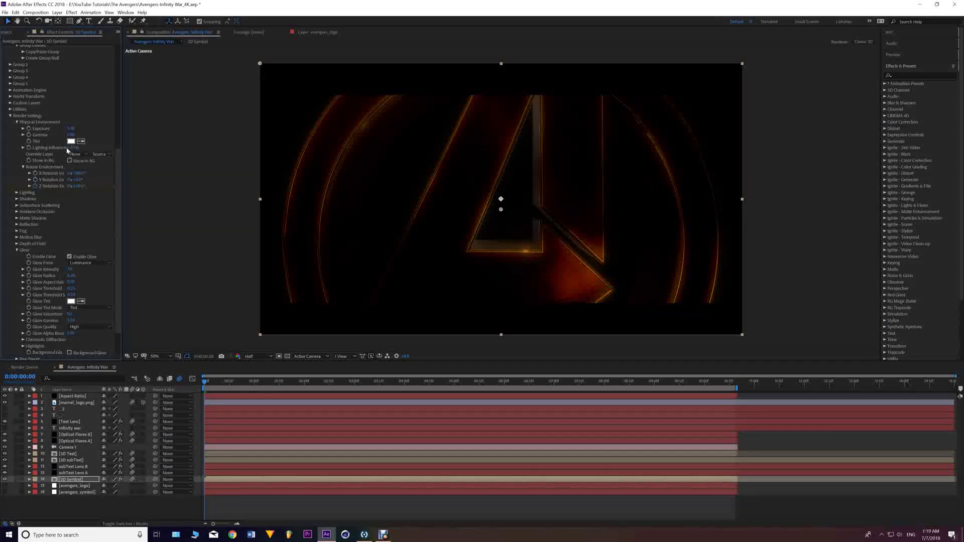
pyautogui.moveTo(67, 149); pyautogui.dragTo(138, 160)
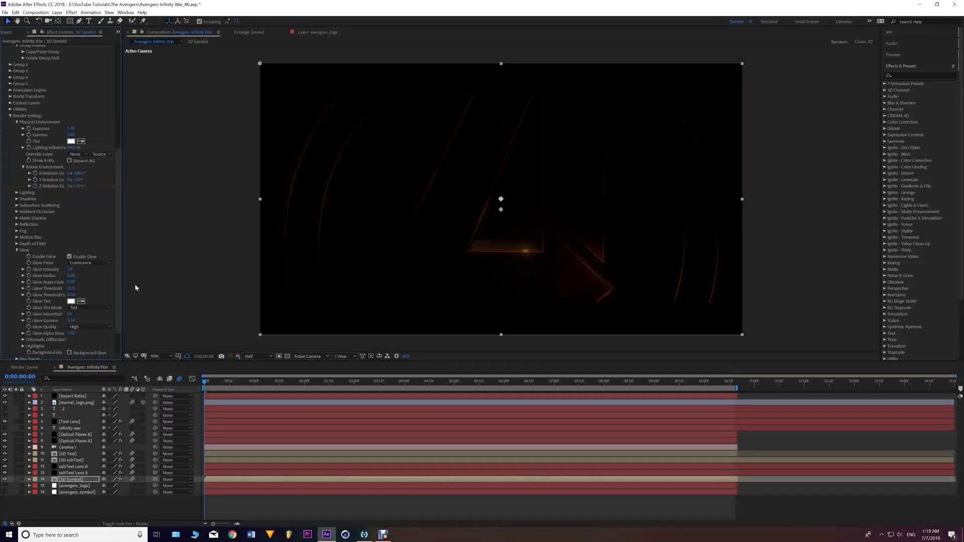
pyautogui.click(71, 148)
pyautogui.write('75')
pyautogui.press('Return')
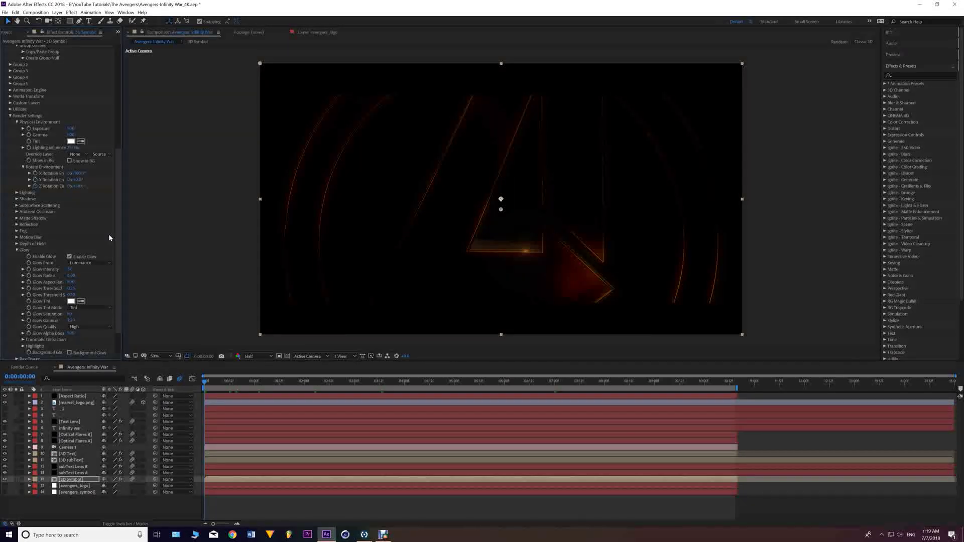
pyautogui.click(78, 185)
pyautogui.write('30')
pyautogui.moveTo(76, 186); pyautogui.dragTo(114, 186)
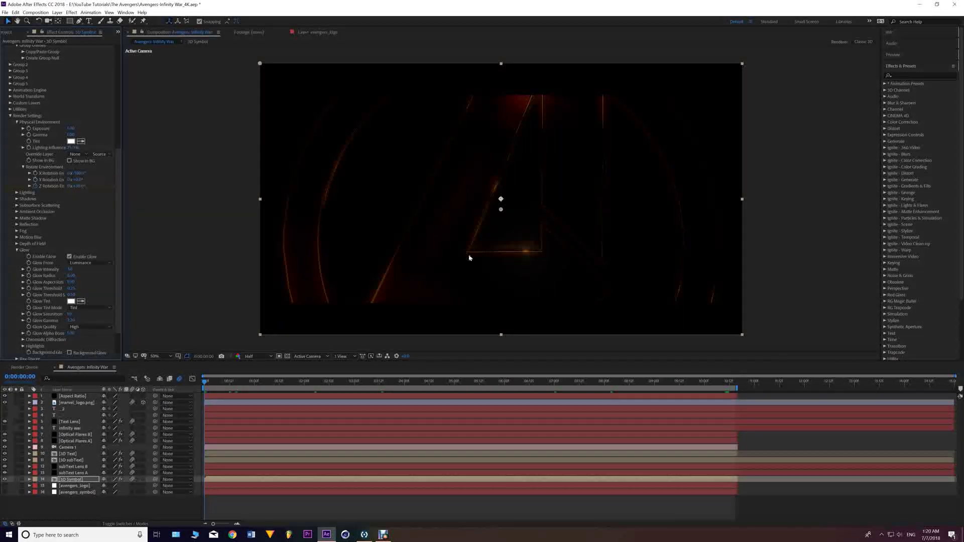
pyautogui.hotkey('ctrl', 'z')
pyautogui.scroll(6, 100, 234)
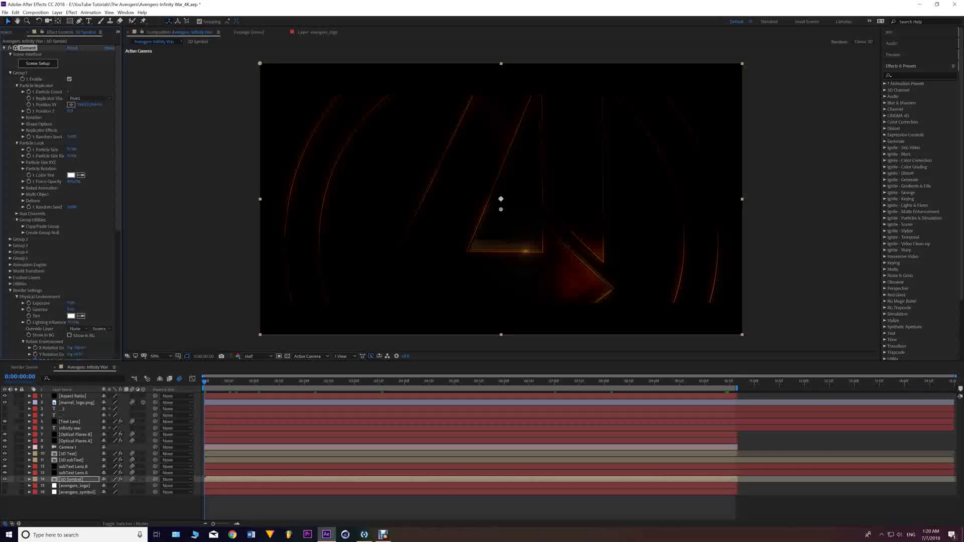
pyautogui.click(38, 64)
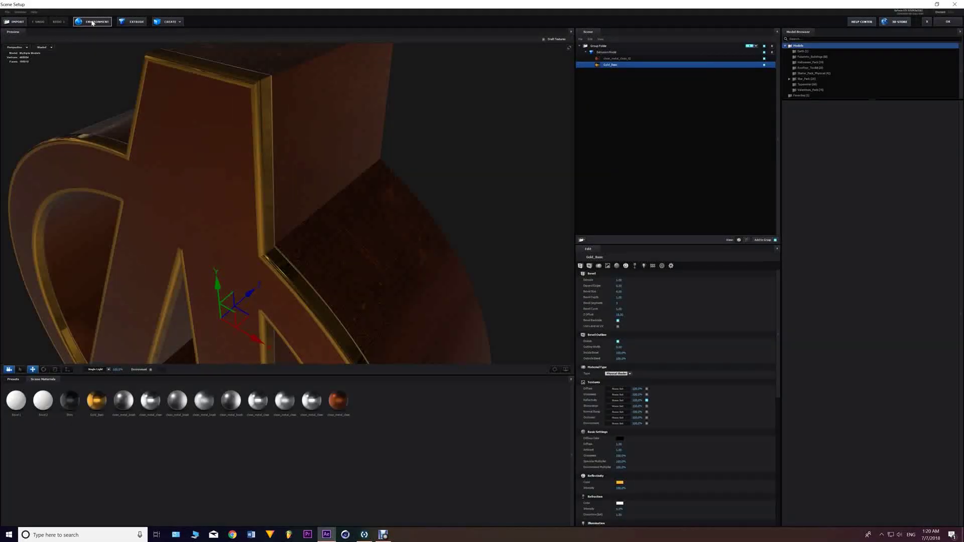
pyautogui.moveTo(301, 179); pyautogui.dragTo(98, 340)
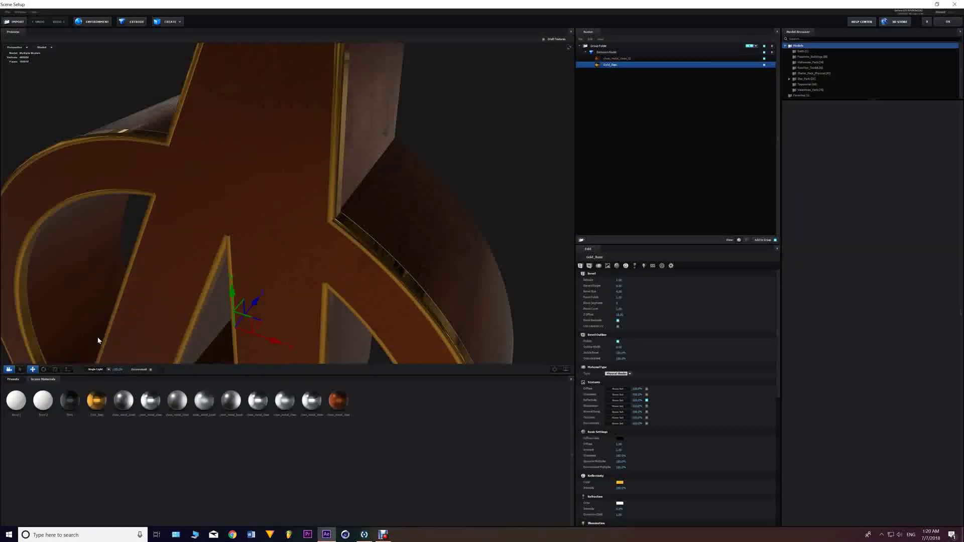
pyautogui.click(15, 379)
pyautogui.click(24, 392)
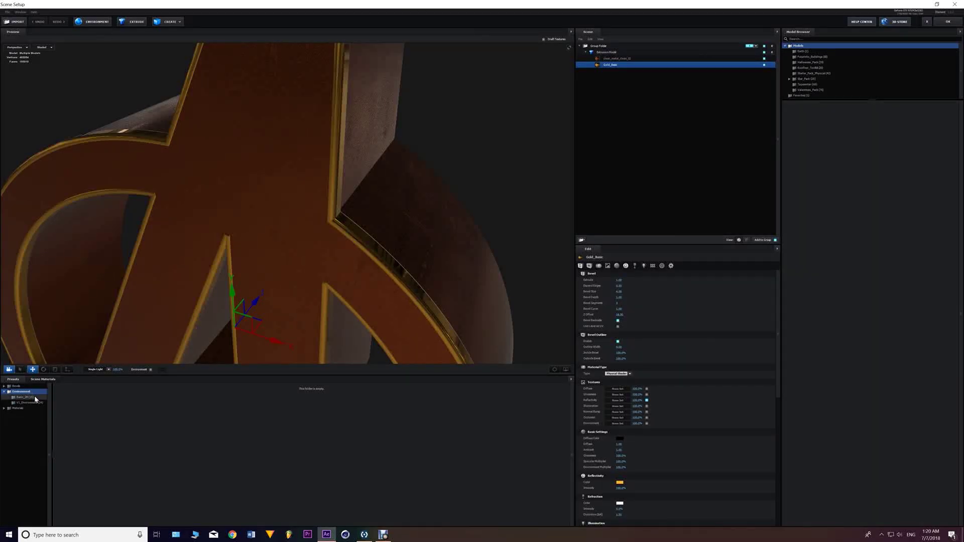
pyautogui.click(34, 398)
pyautogui.click(96, 21)
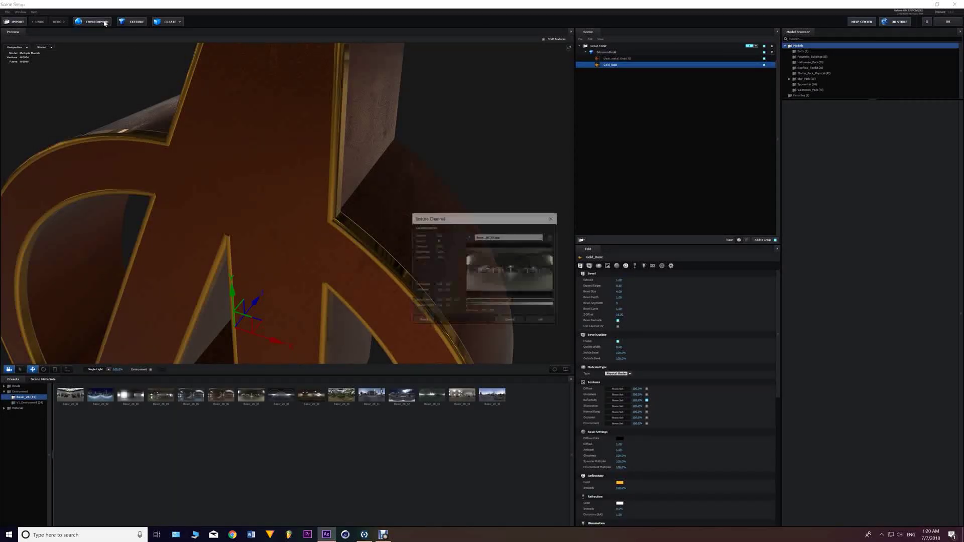
pyautogui.click(510, 321)
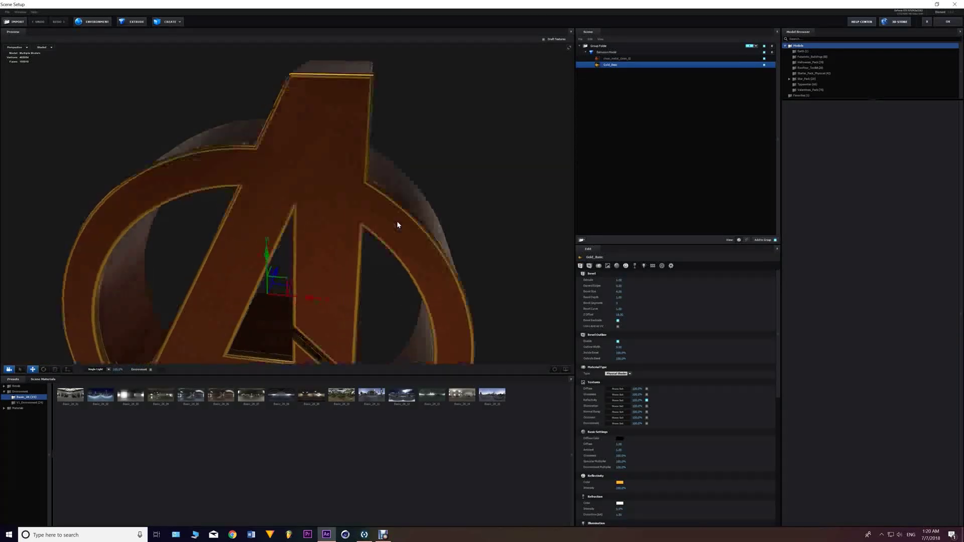
pyautogui.click(927, 22)
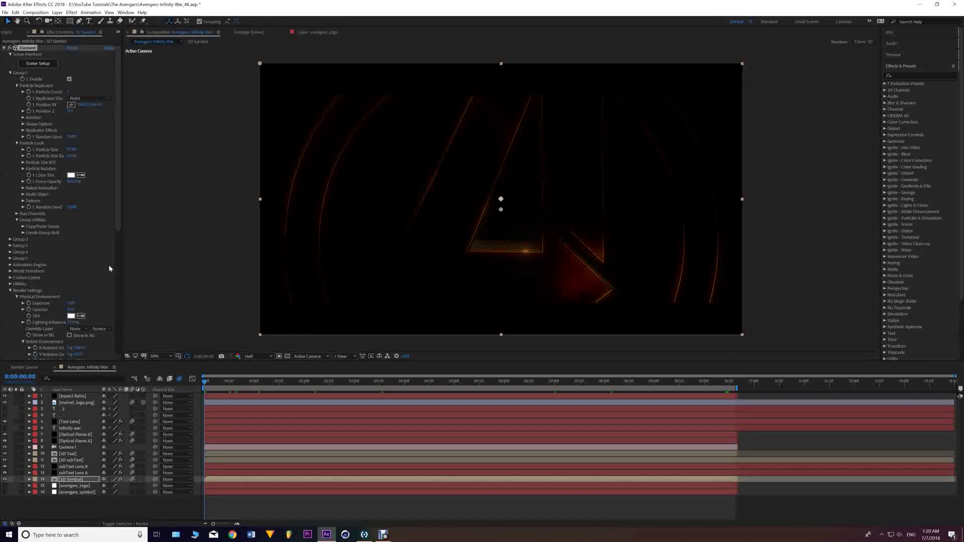
# Step: Twirl open Curves on 3D Symbol and turn off Element's Enable Glow
pyautogui.scroll(-8, 109, 264)
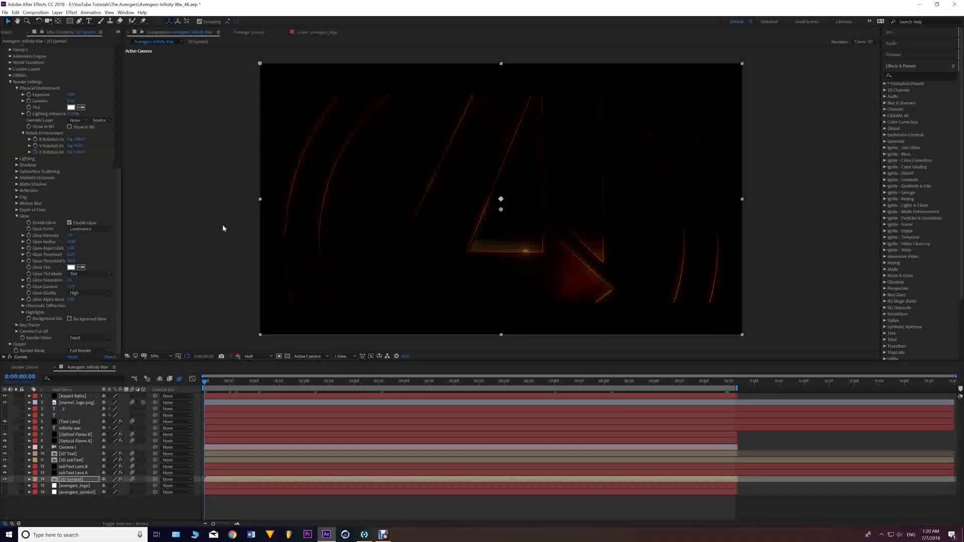
pyautogui.scroll(5, 102, 207)
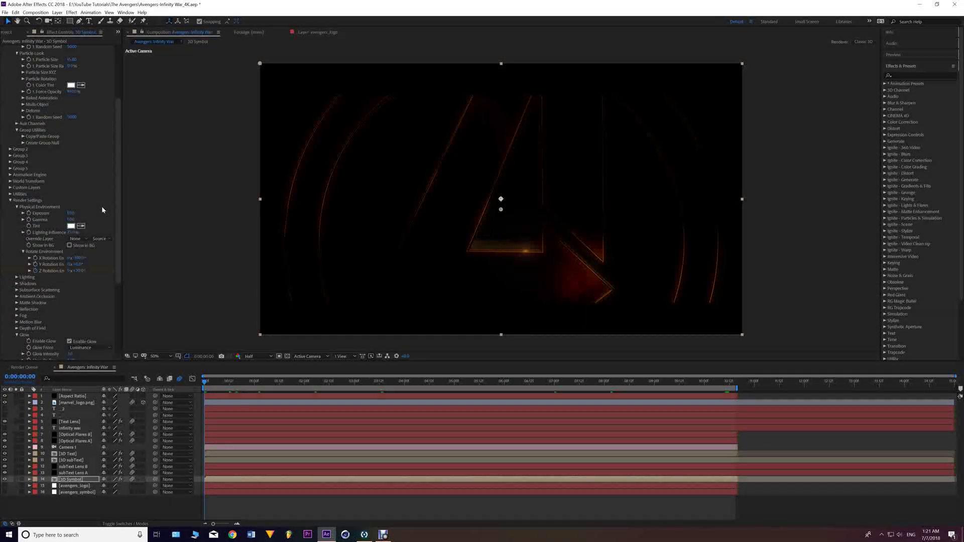
pyautogui.scroll(-5, 102, 209)
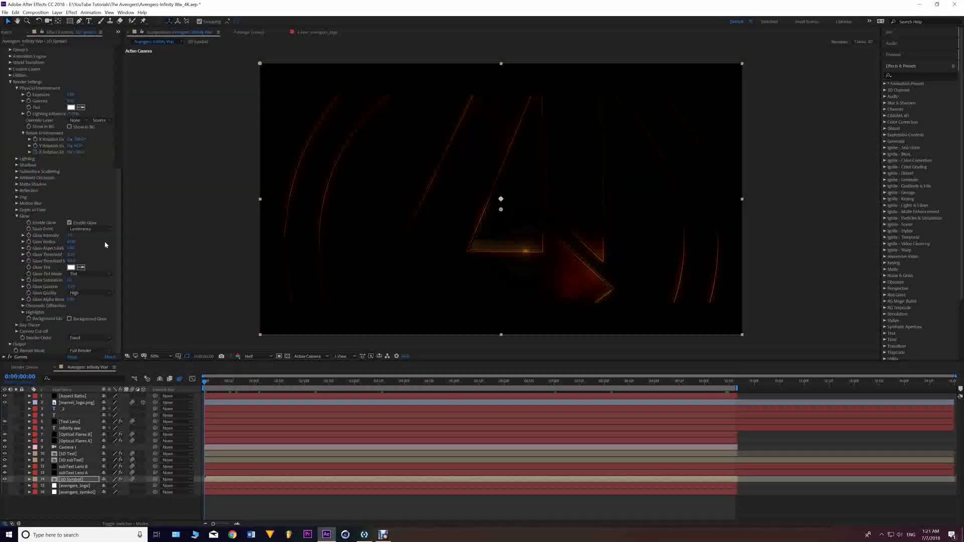
pyautogui.click(3, 357)
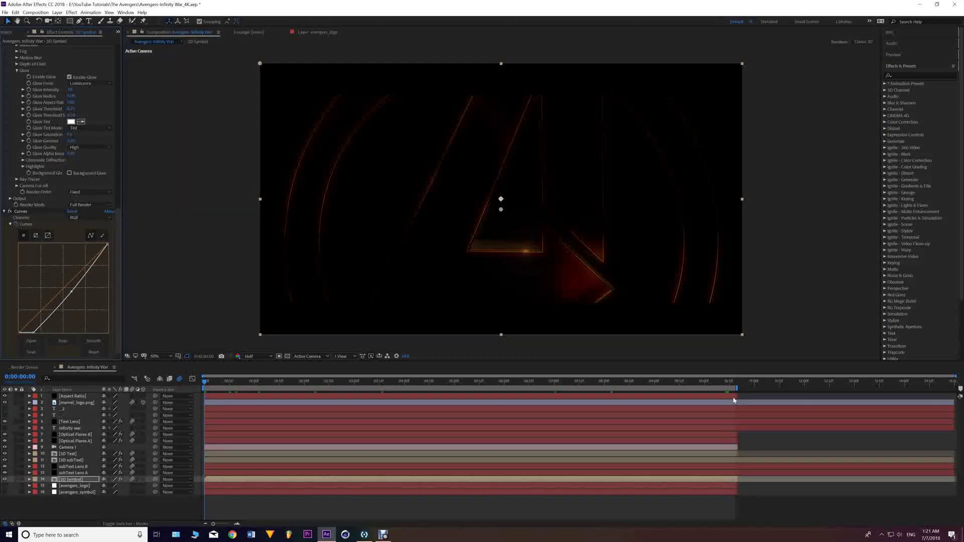
pyautogui.scroll(3, 108, 197)
pyautogui.scroll(6, 109, 197)
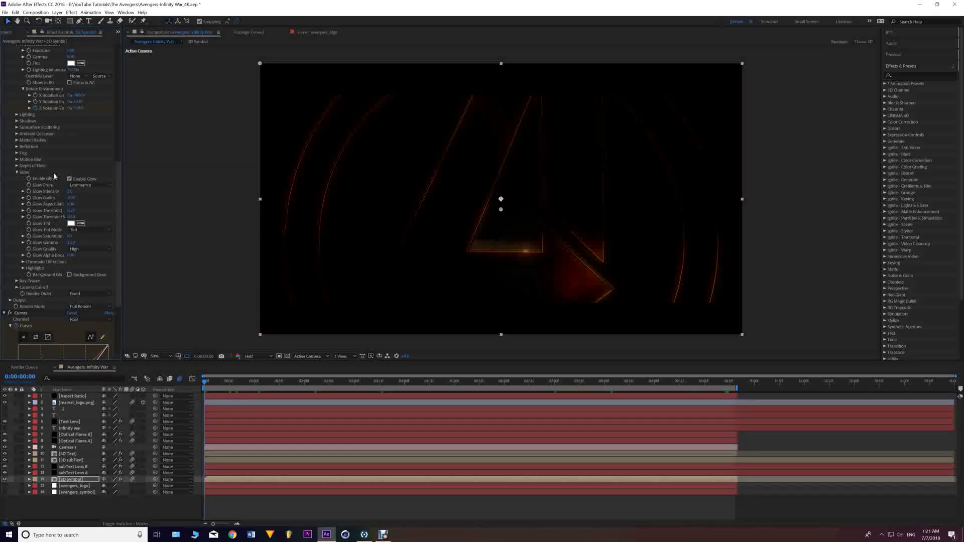
pyautogui.click(69, 180)
# Step: Compare a later frame with glow off and on, leave it on, and return to 0:00:00:00
pyautogui.moveTo(225, 384); pyautogui.dragTo(277, 384)
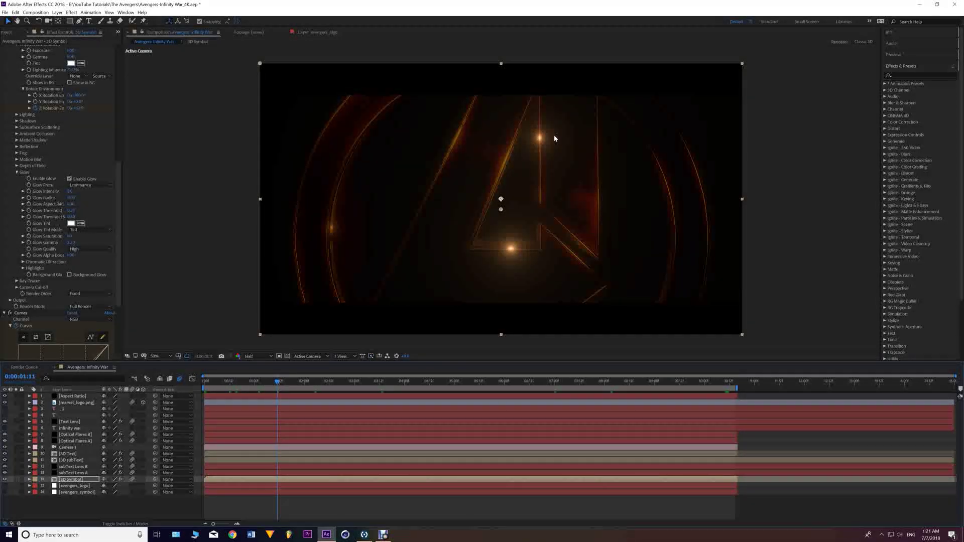
pyautogui.click(70, 180)
pyautogui.click(70, 179)
pyautogui.click(71, 179)
pyautogui.click(70, 179)
pyautogui.click(70, 179)
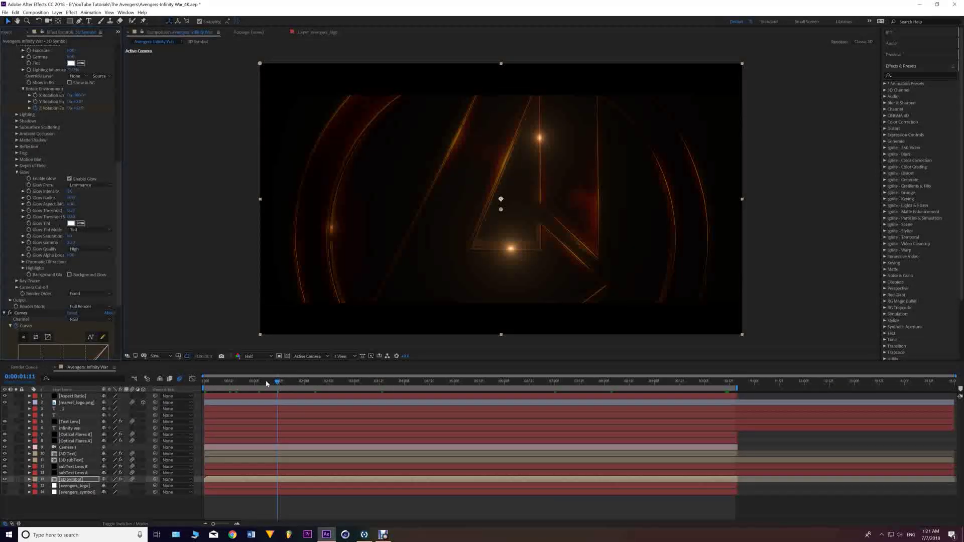
pyautogui.moveTo(243, 385); pyautogui.dragTo(191, 385)
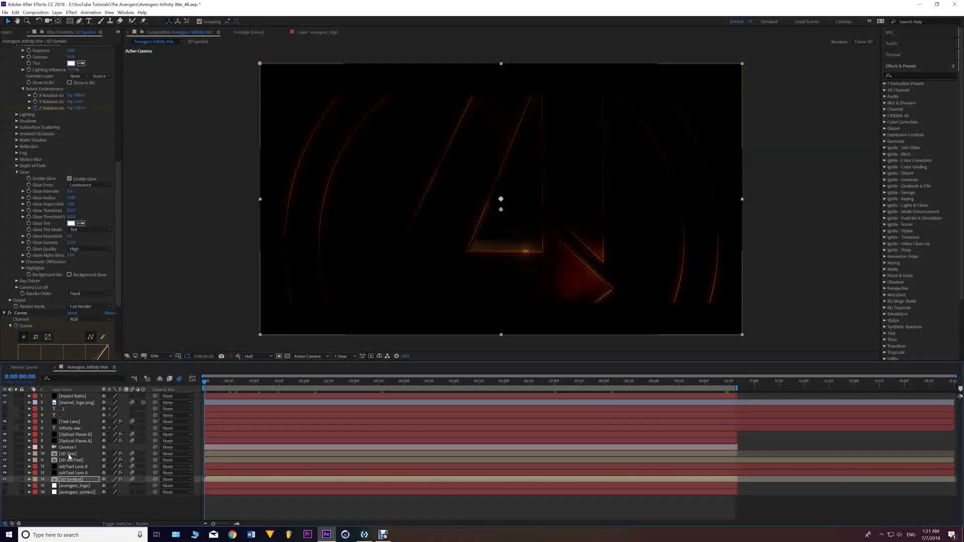
# Step: Select 3D Text, move the playhead to 0:00:10:12 for the full title, then deselect
pyautogui.click(69, 455)
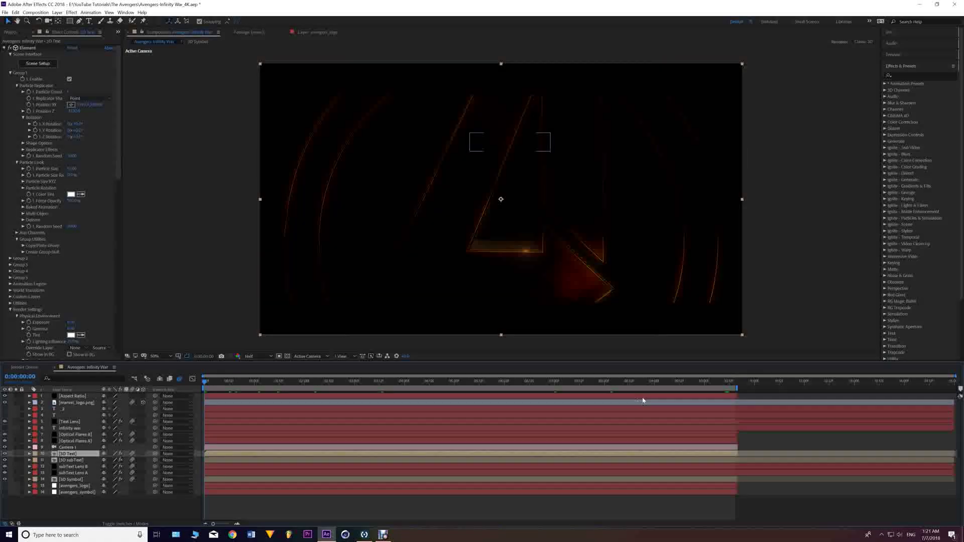
pyautogui.moveTo(692, 383); pyautogui.dragTo(708, 385)
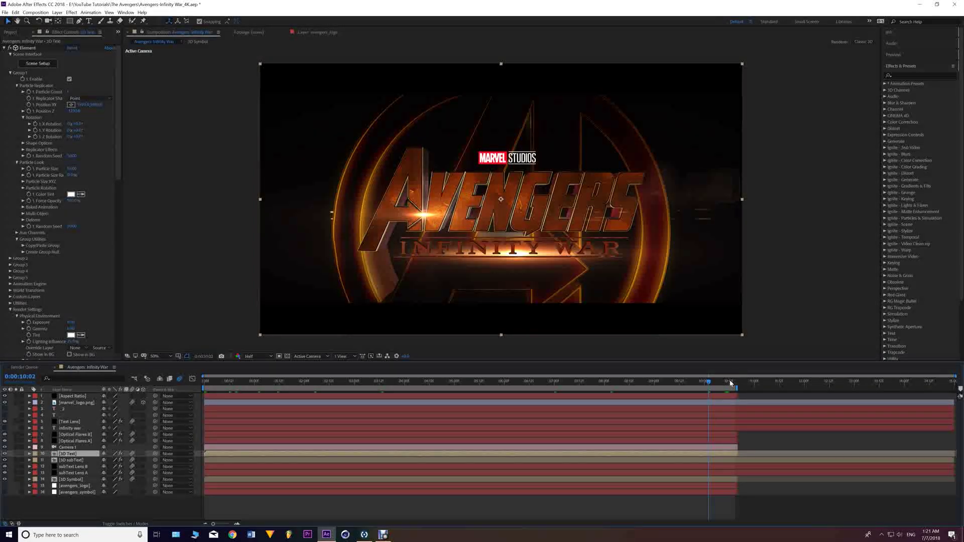
pyautogui.click(729, 383)
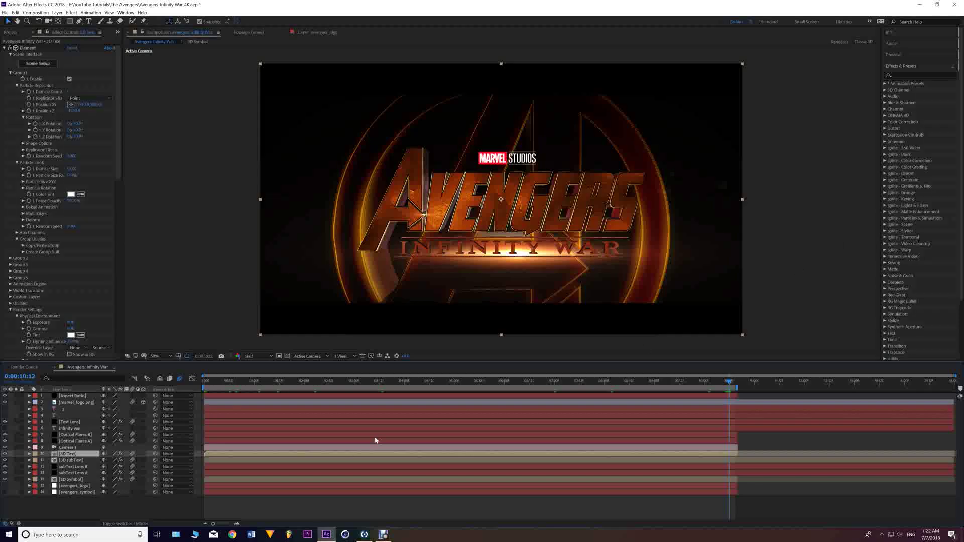
pyautogui.click(129, 509)
# Step: Add a new text layer reading STARSMAGIC and solo it
pyautogui.rightClick(124, 504)
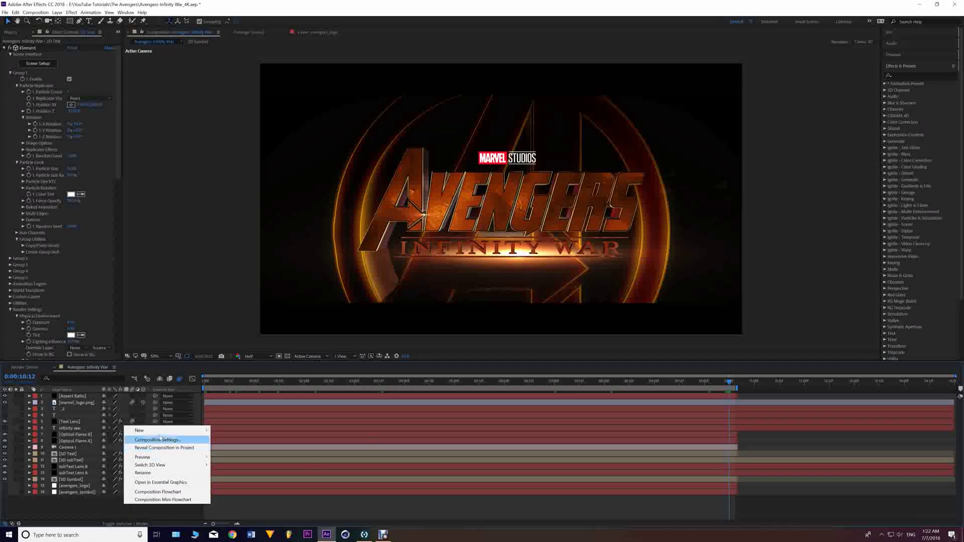
pyautogui.moveTo(156, 431)
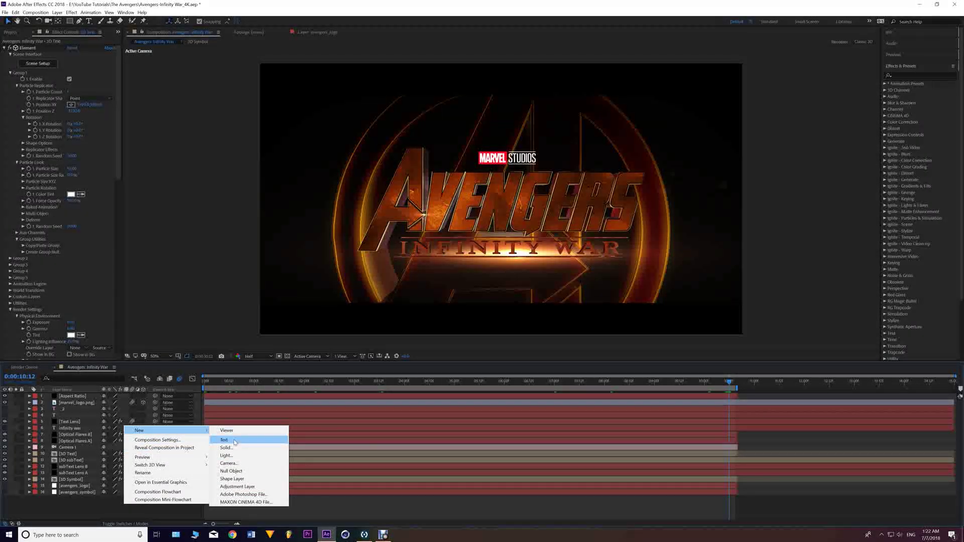
pyautogui.click(224, 440)
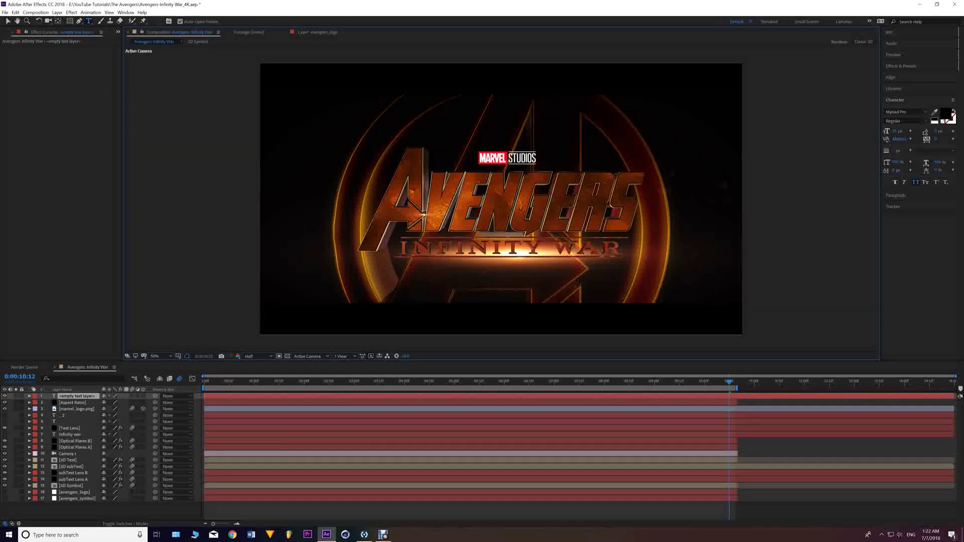
pyautogui.write('stursmagic')
pyautogui.click(17, 397)
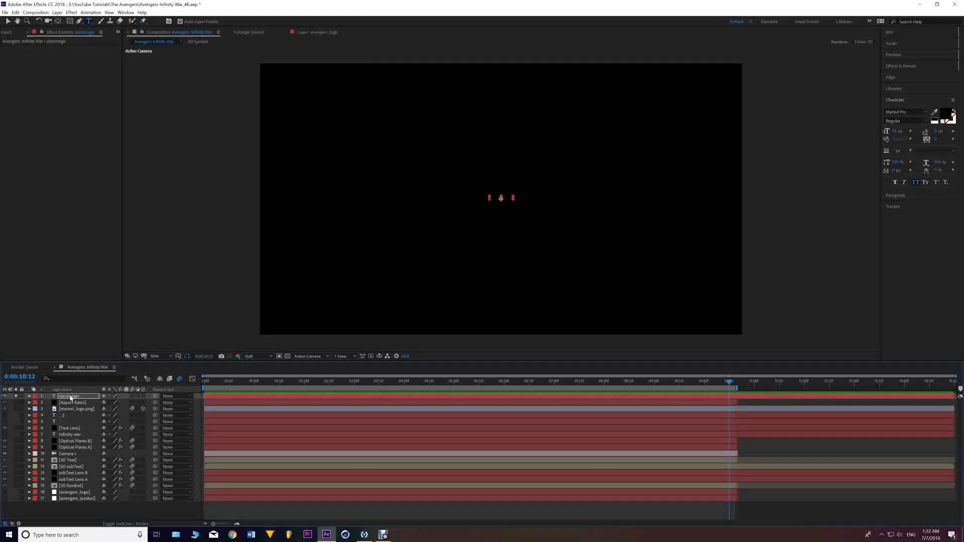
# Step: Give the starsmagic text a 100 px font size and white fill
pyautogui.click(898, 131)
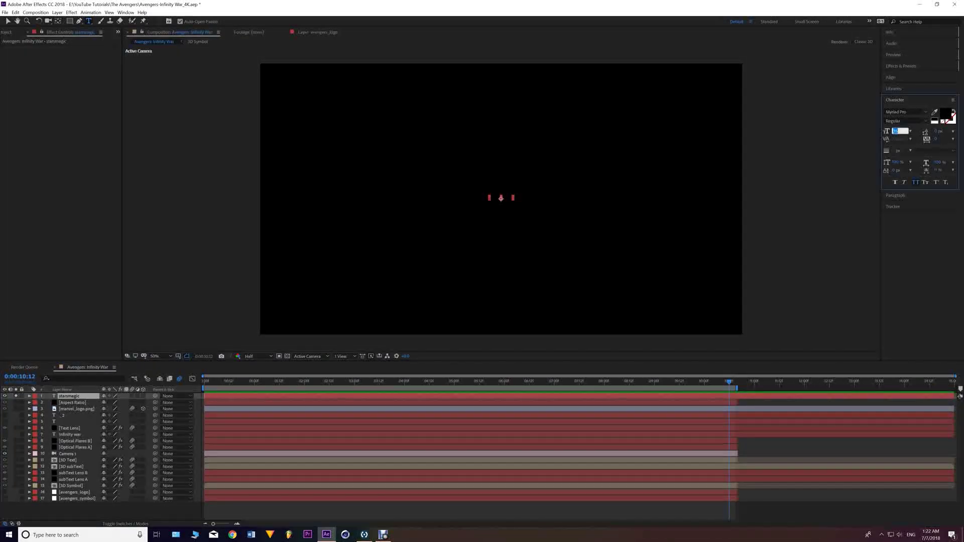
pyautogui.write('100')
pyautogui.press('Return')
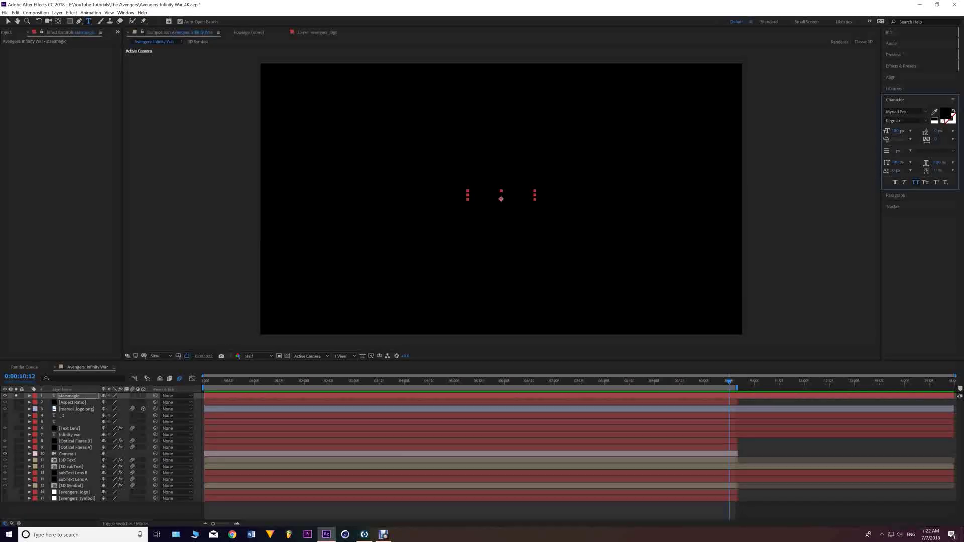
pyautogui.click(947, 115)
pyautogui.click(165, 272)
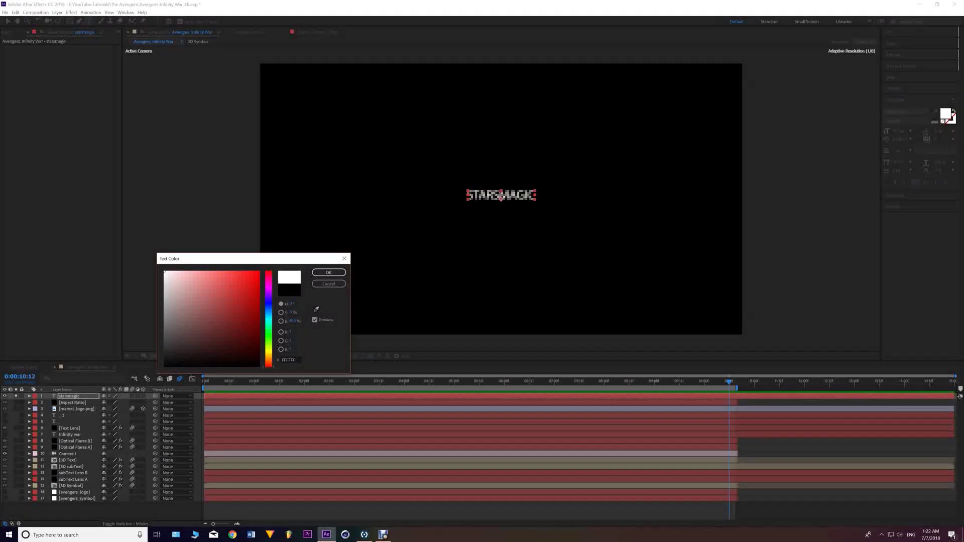
pyautogui.click(329, 273)
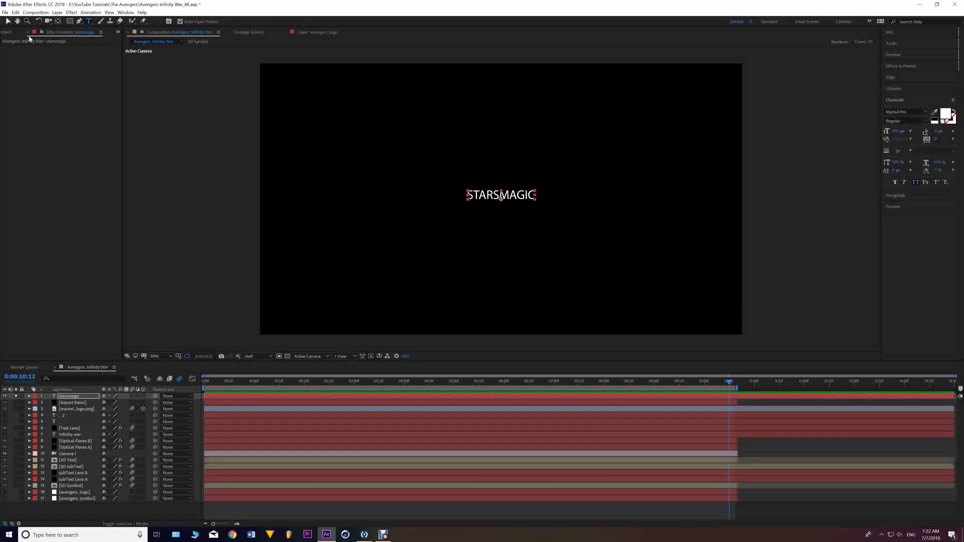
pyautogui.click(166, 510)
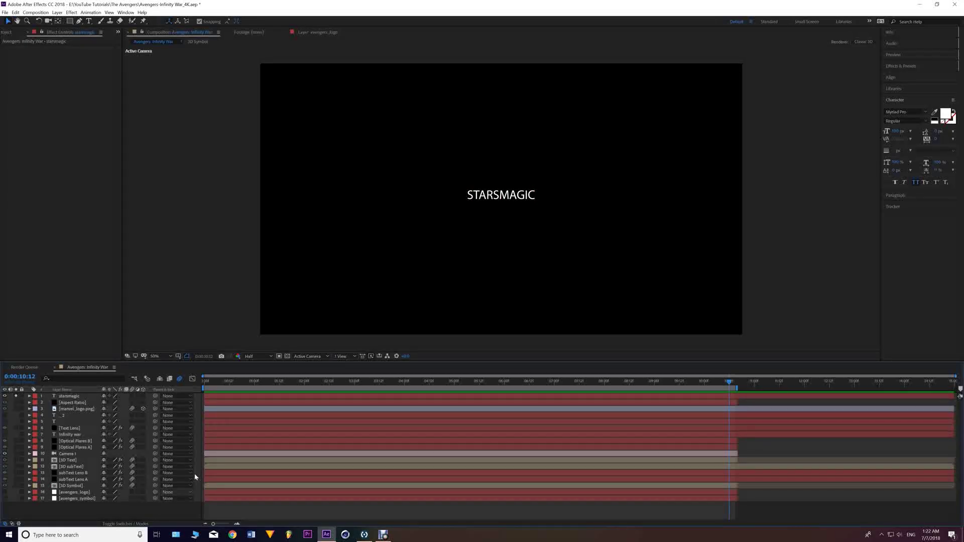
pyautogui.click(61, 398)
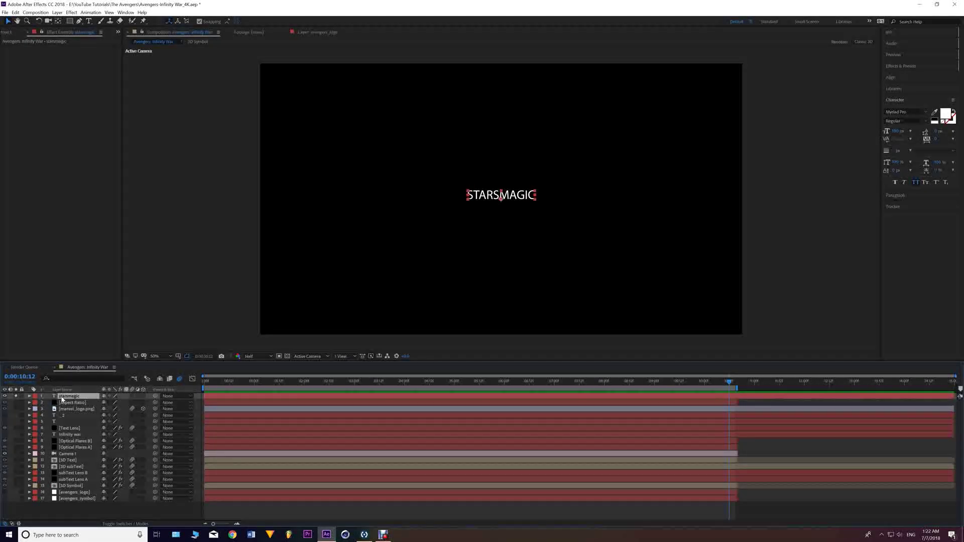
# Step: Unsolo starsmagic, select 3D Text, and confirm Path Layer 1 stays 16. avengers_logo
pyautogui.click(16, 397)
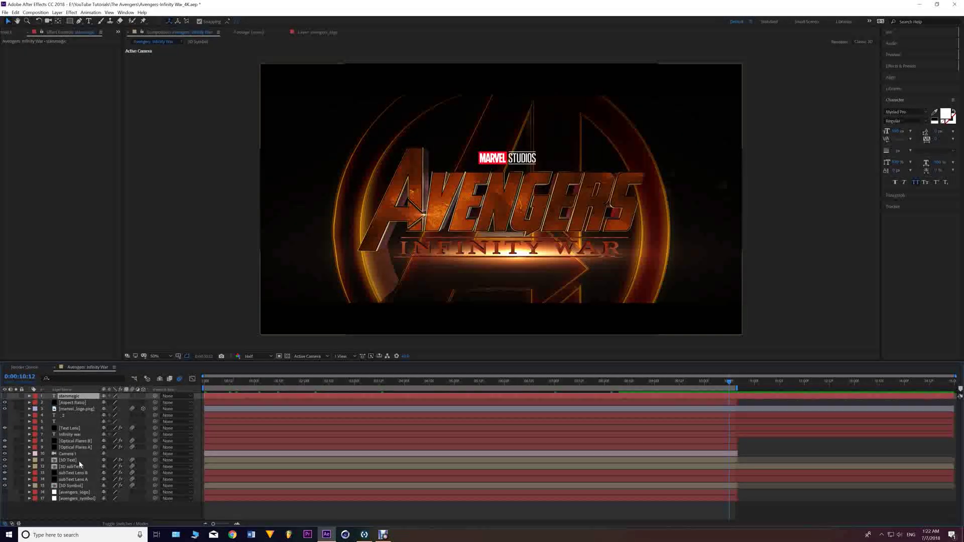
pyautogui.click(75, 461)
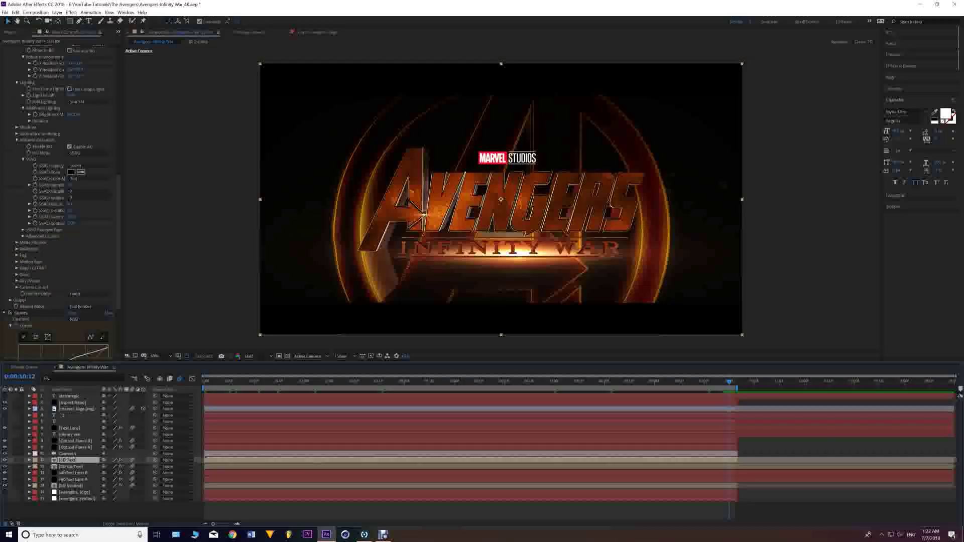
pyautogui.scroll(3, 21, 214)
pyautogui.scroll(4, 20, 215)
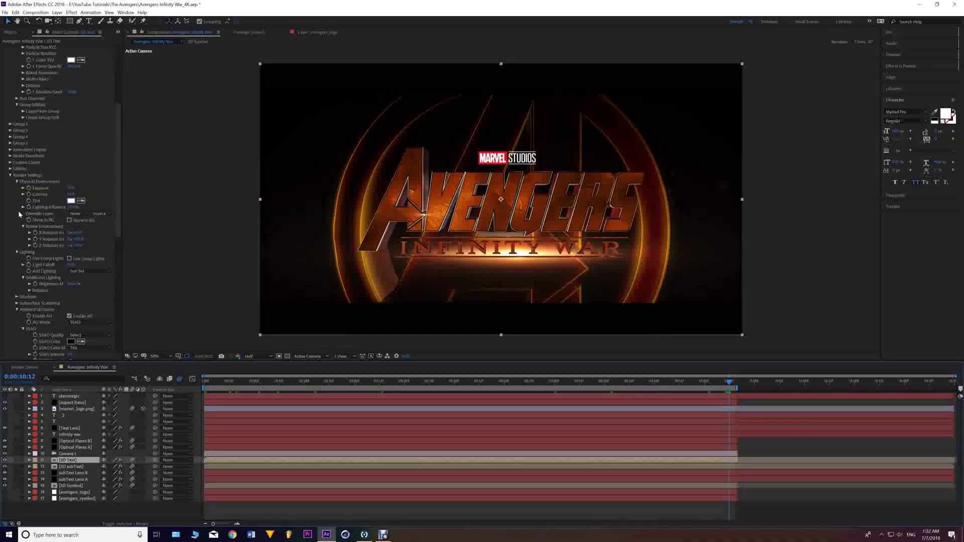
pyautogui.scroll(2, 11, 189)
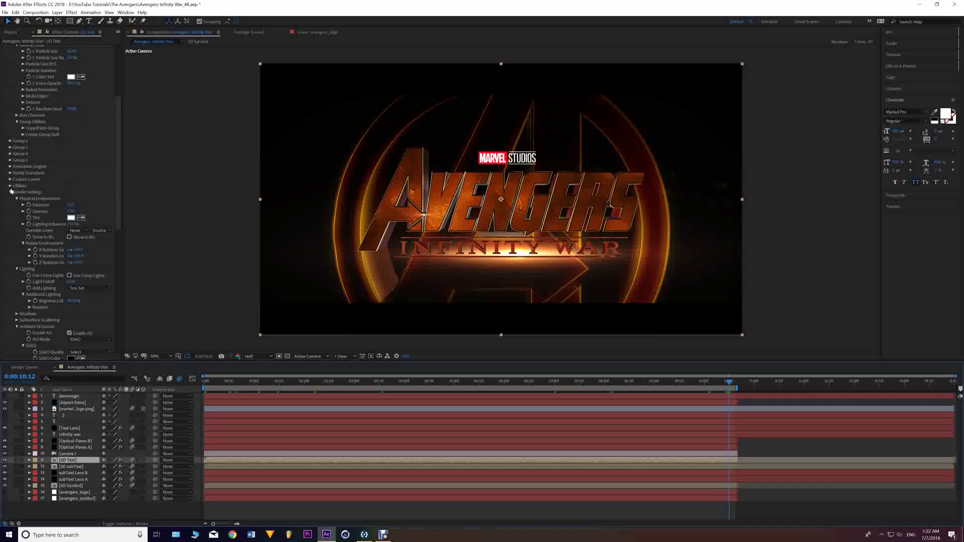
pyautogui.click(10, 179)
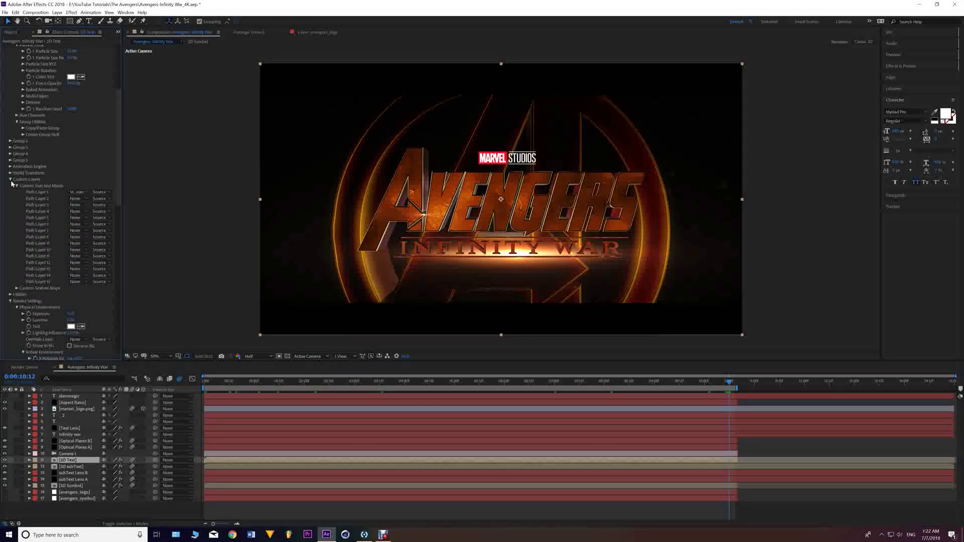
pyautogui.click(77, 192)
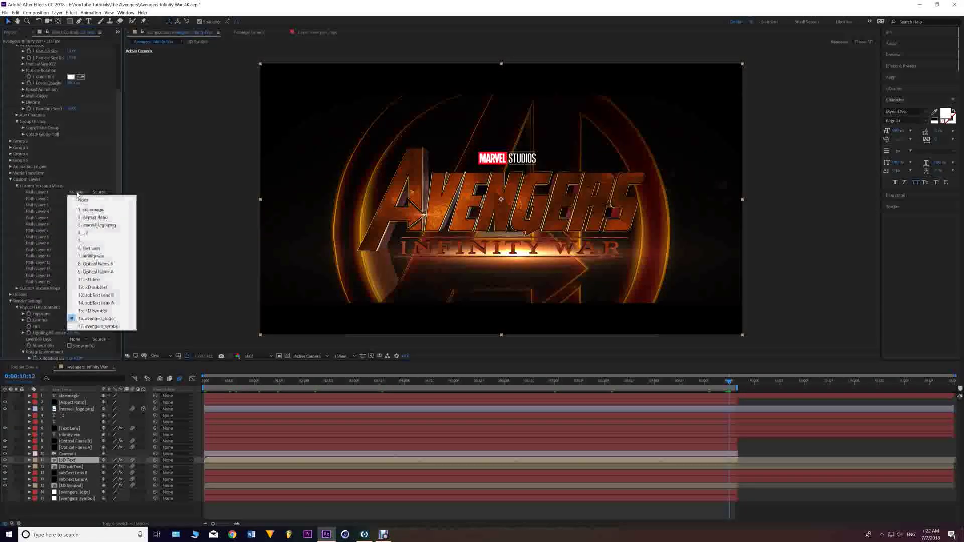
pyautogui.click(101, 319)
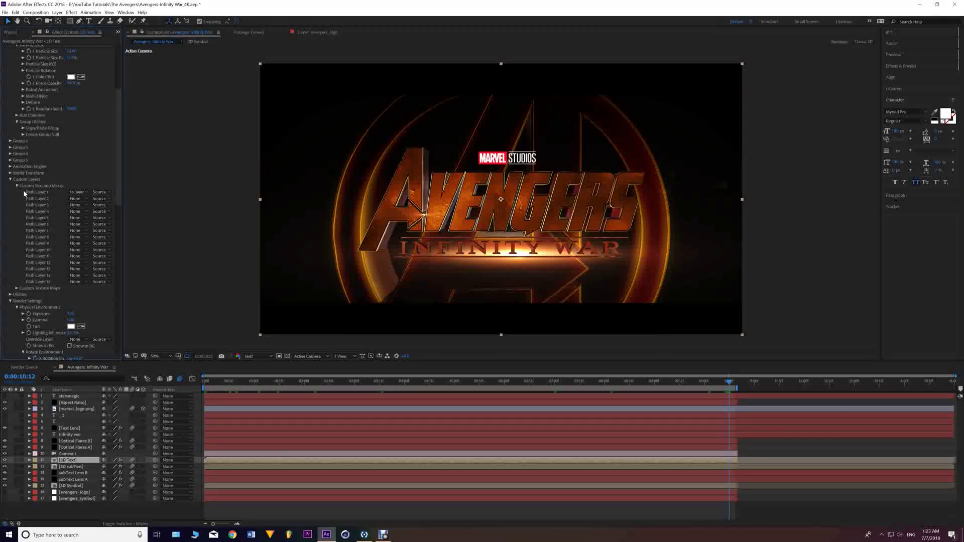
pyautogui.click(70, 194)
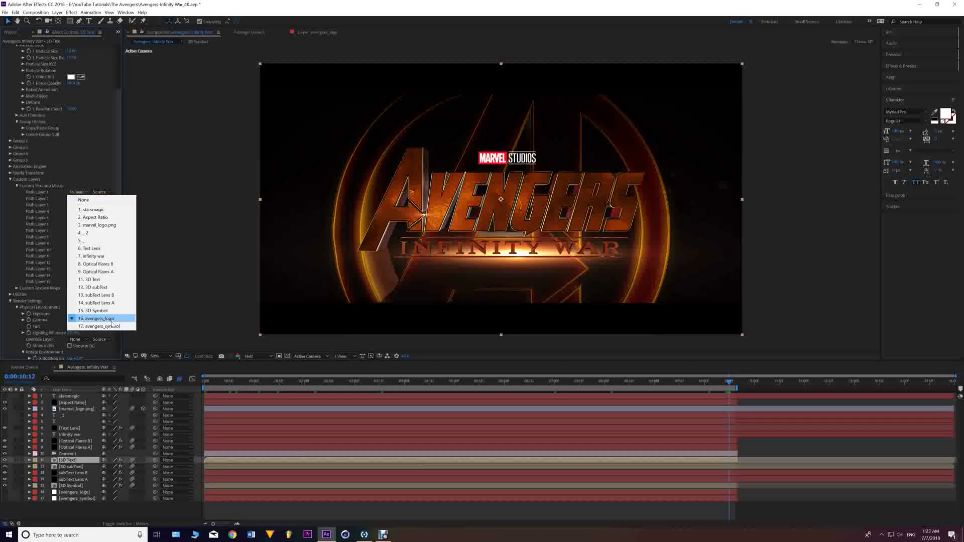
# Step: Briefly show and solo avengers_logo, then hide it and select layer 11 3D Text
pyautogui.click(65, 492)
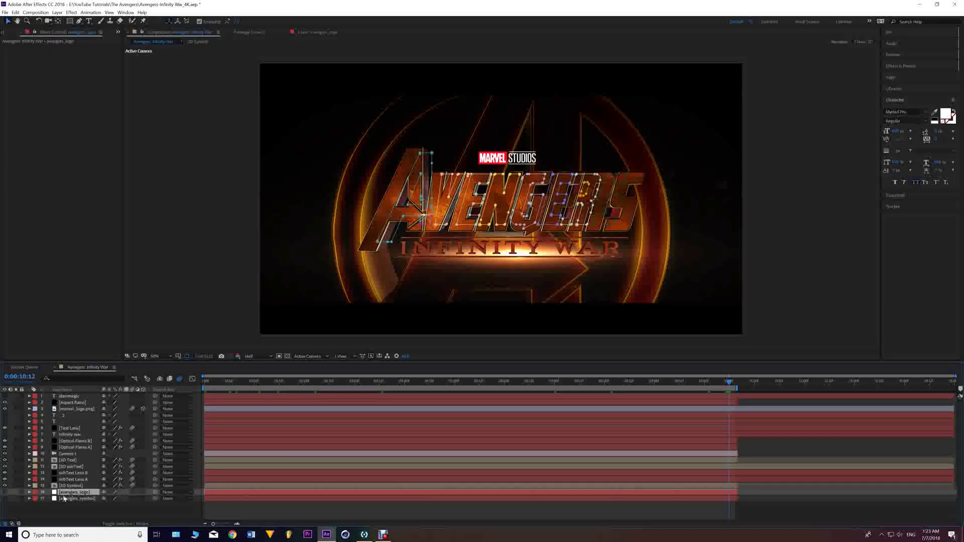
pyautogui.click(5, 492)
pyautogui.click(16, 493)
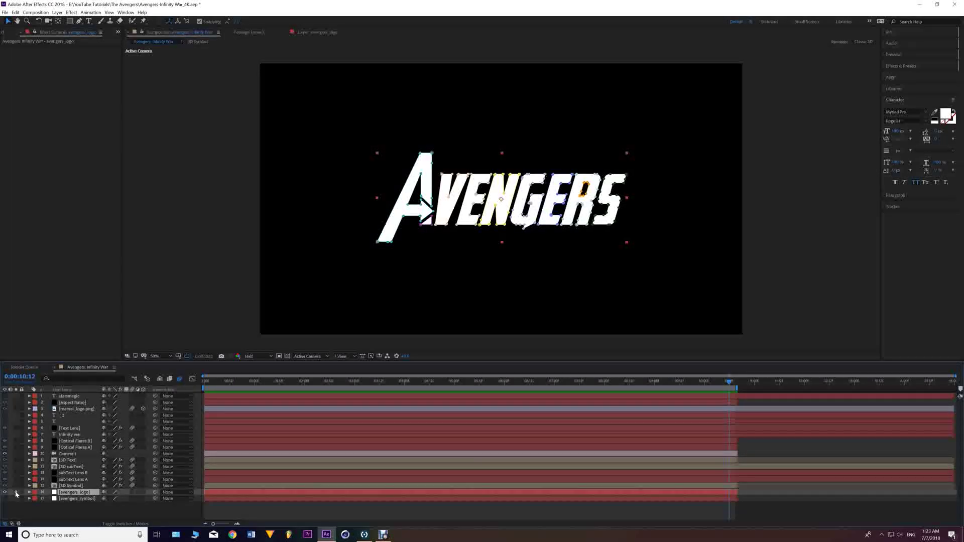
pyautogui.click(16, 492)
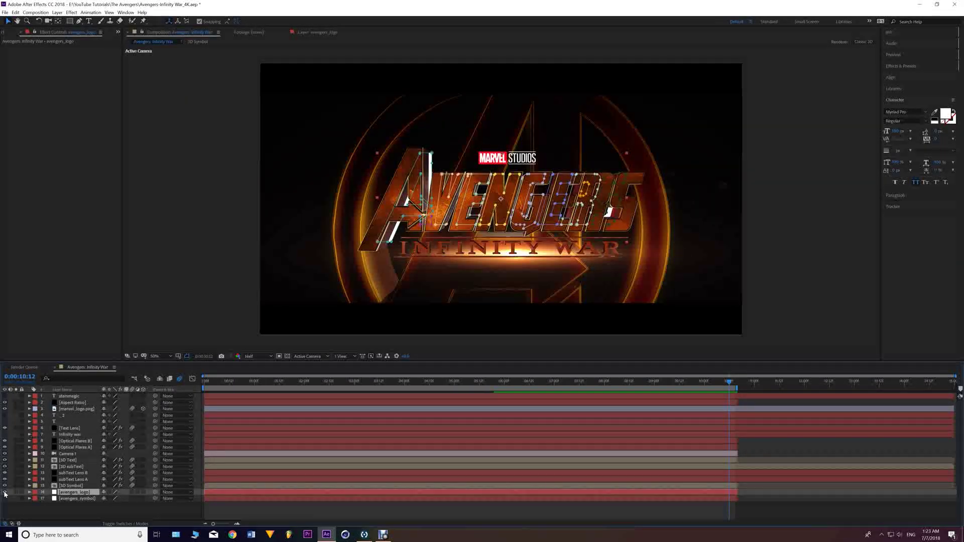
pyautogui.click(5, 493)
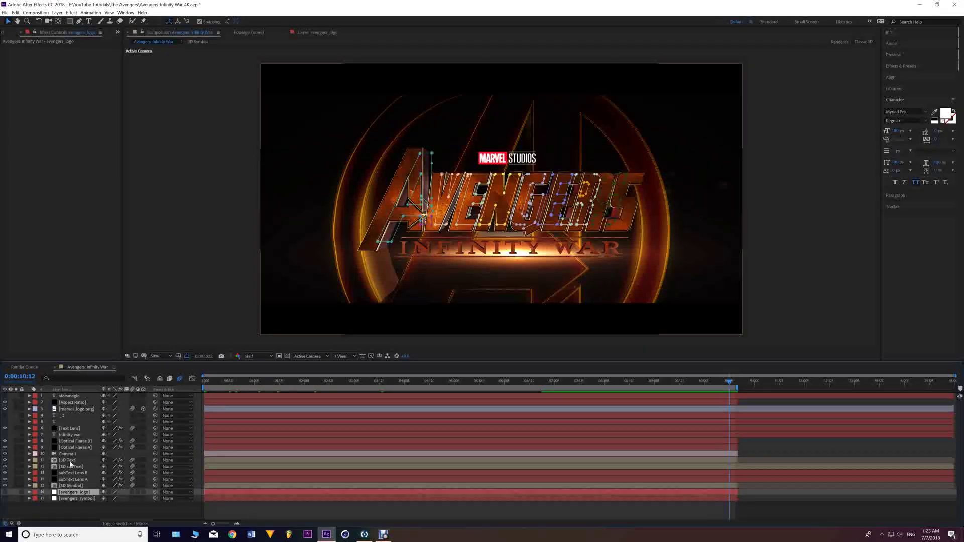
pyautogui.click(70, 460)
# Step: Set the 3D Text's Path Layer 1 to '1. starsmagic'
pyautogui.scroll(-5, 95, 231)
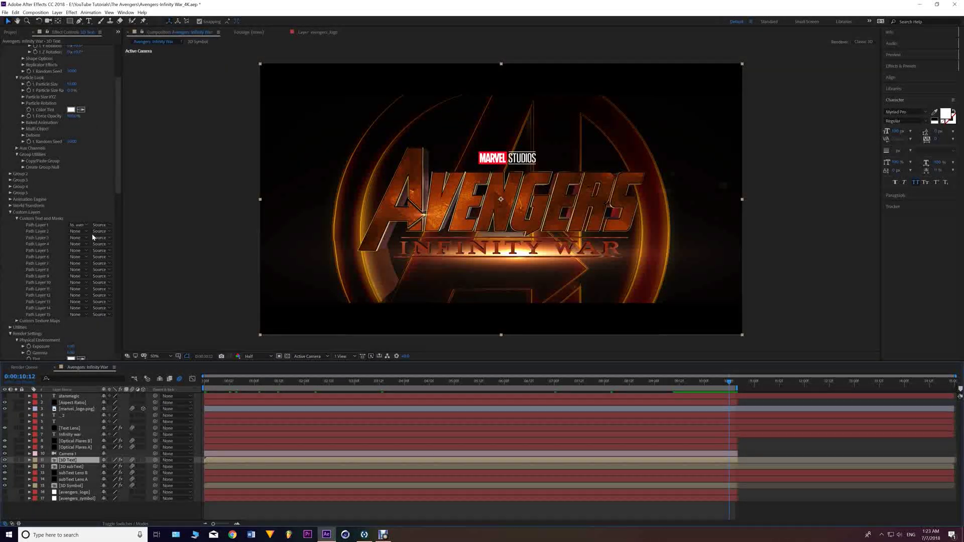
pyautogui.click(79, 225)
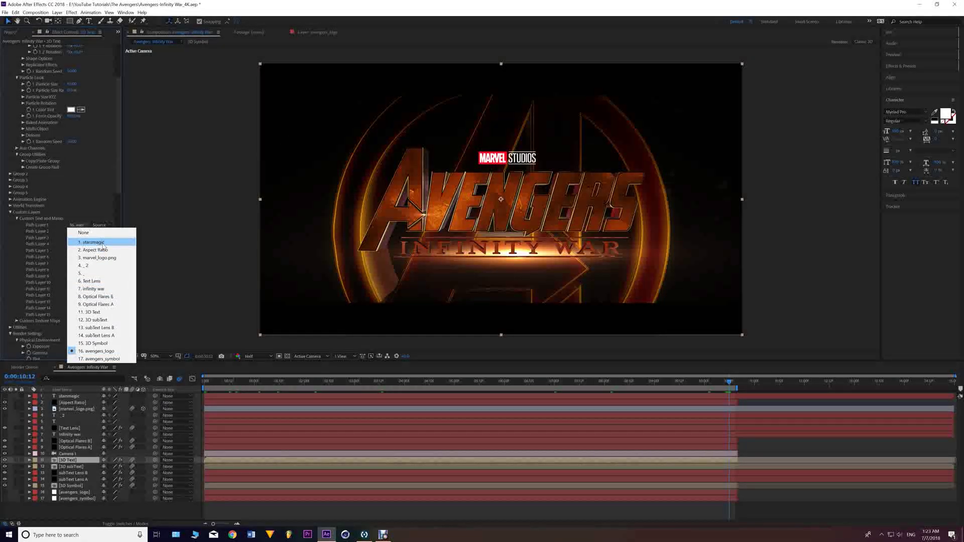
pyautogui.click(103, 243)
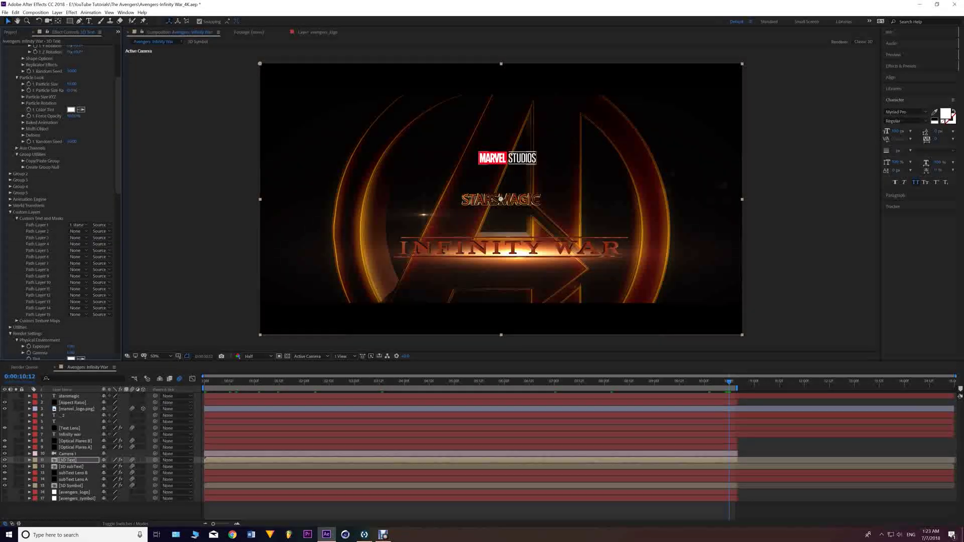
pyautogui.click(136, 510)
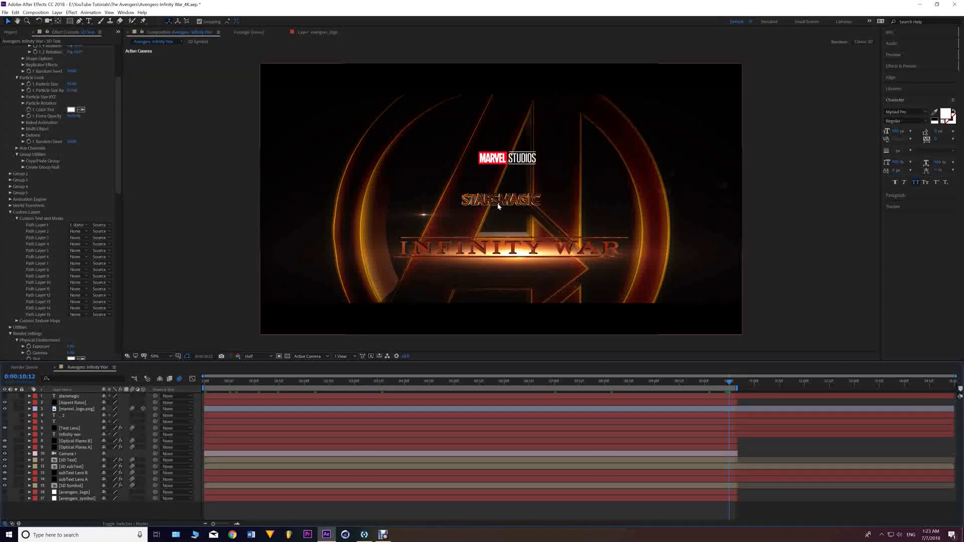
# Step: Raise Element's Particle Size to 20, then 30, and finally 50
pyautogui.scroll(4, 100, 161)
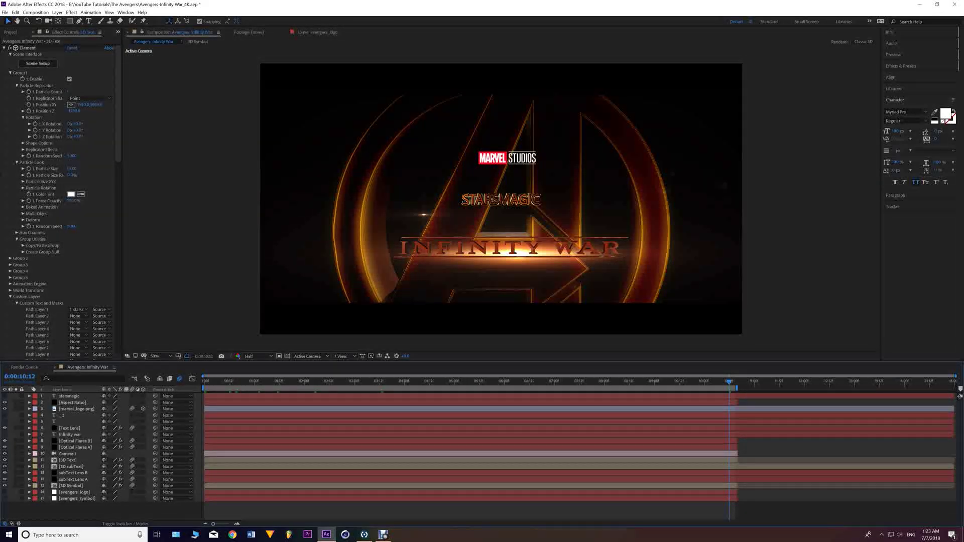
pyautogui.click(71, 169)
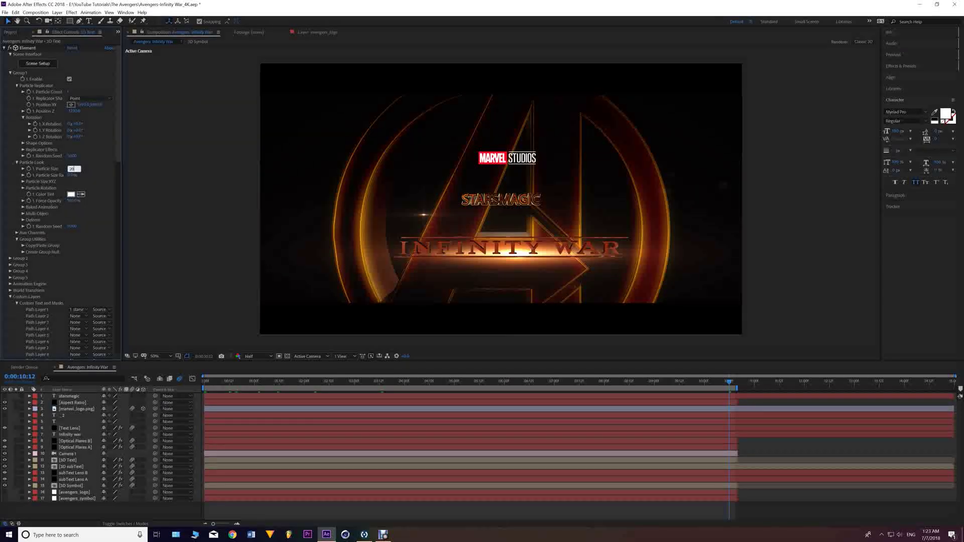
pyautogui.write('20')
pyautogui.press('Return')
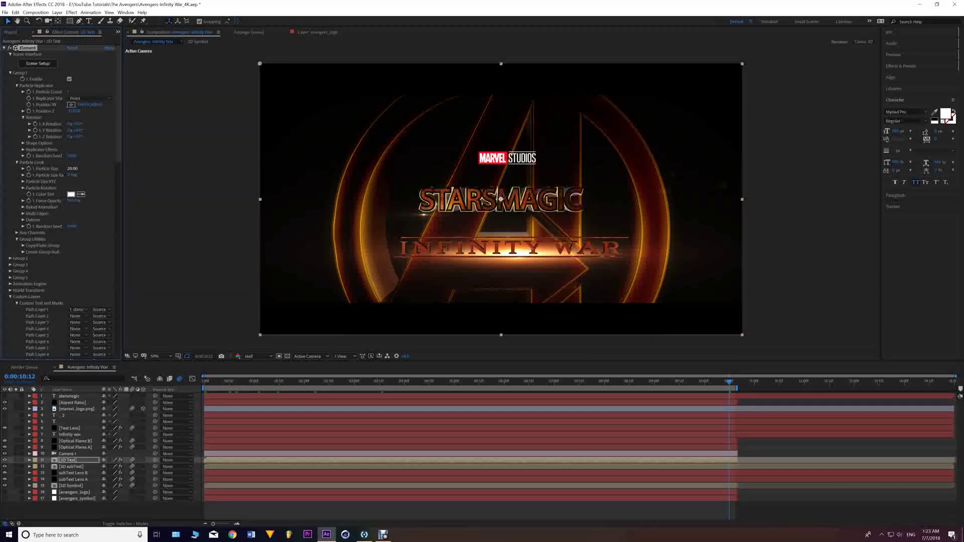
pyautogui.click(73, 169)
pyautogui.press('Return')
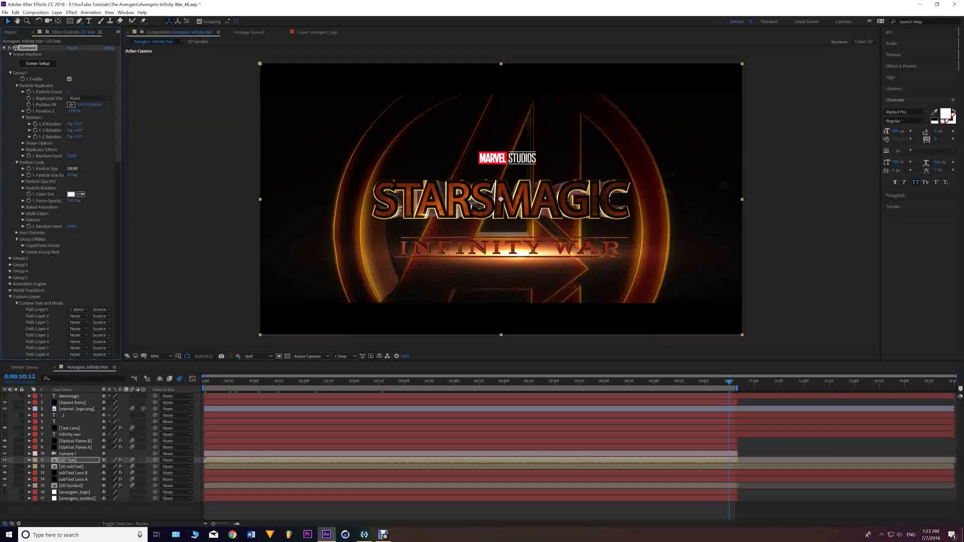
pyautogui.click(73, 169)
pyautogui.write('50')
pyautogui.press('Return')
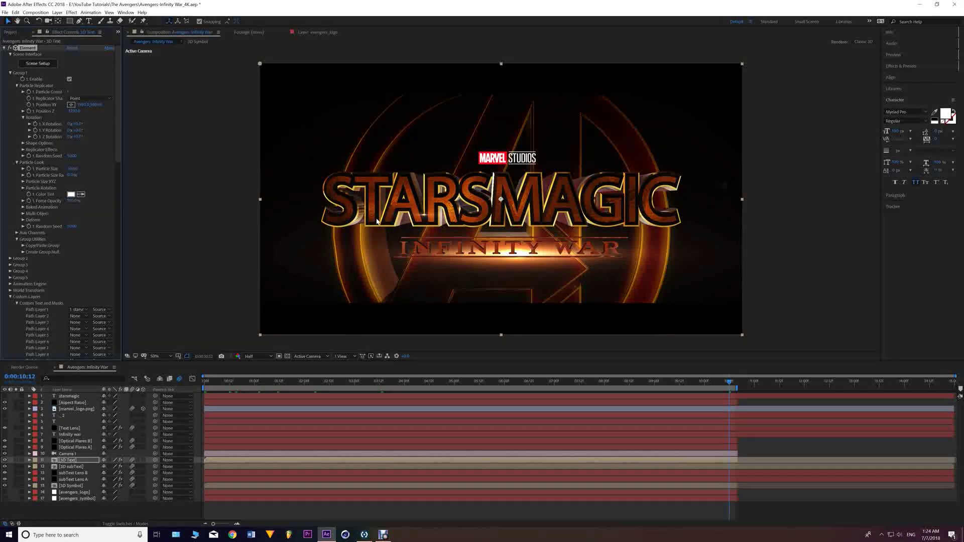
# Step: Set the viewer magnification to Fit up to 100% and undo back to the avengers_logo path
pyautogui.press('/')
pyautogui.scroll(3, 346, 226)
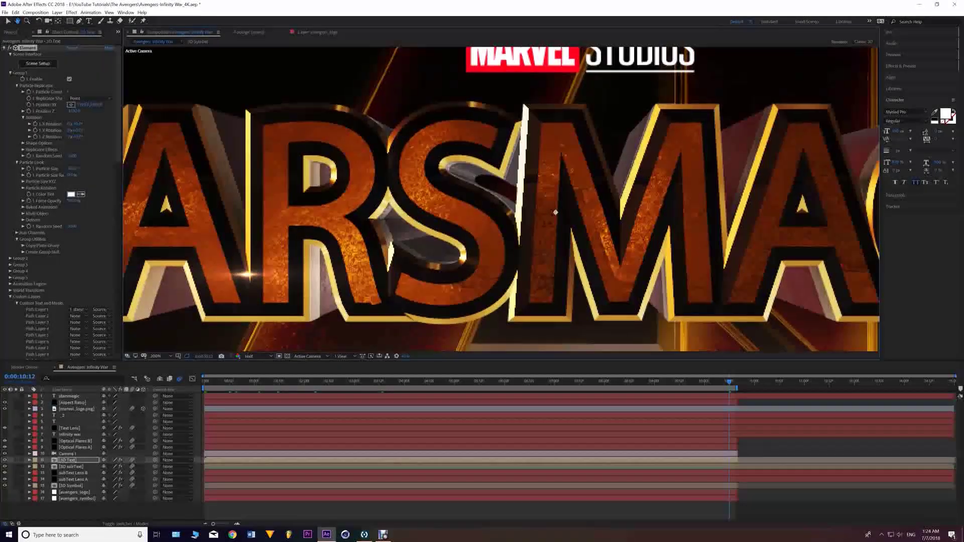
pyautogui.scroll(-1, 665, 169)
pyautogui.scroll(1, 845, 196)
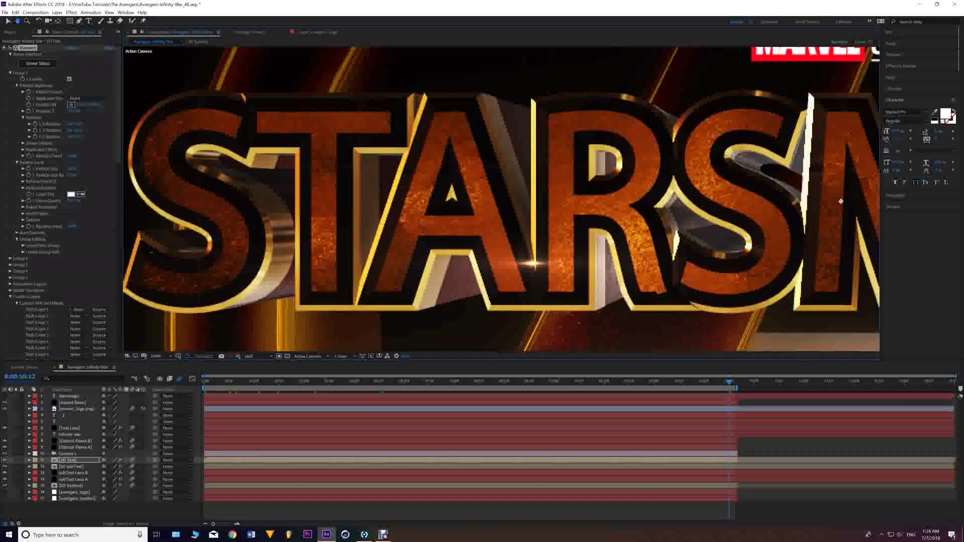
pyautogui.click(167, 356)
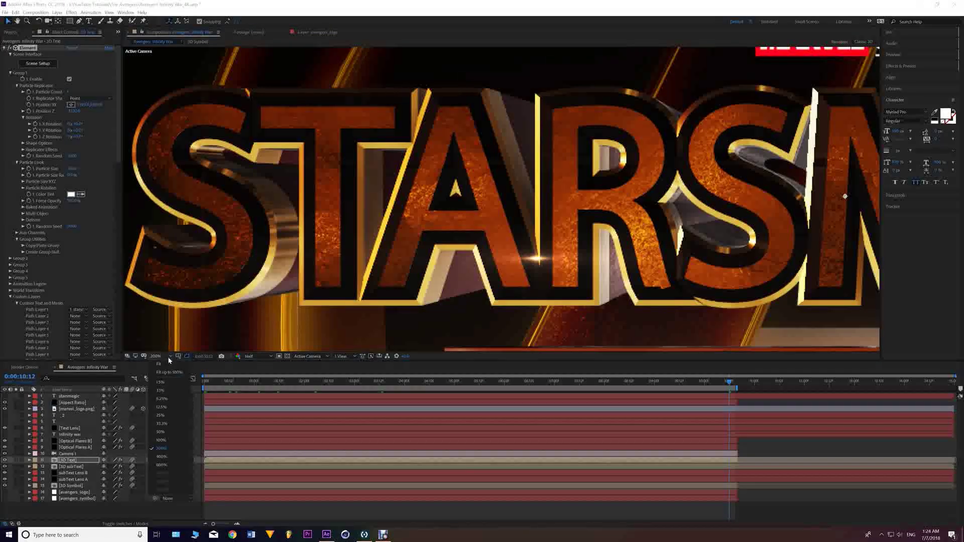
pyautogui.click(165, 373)
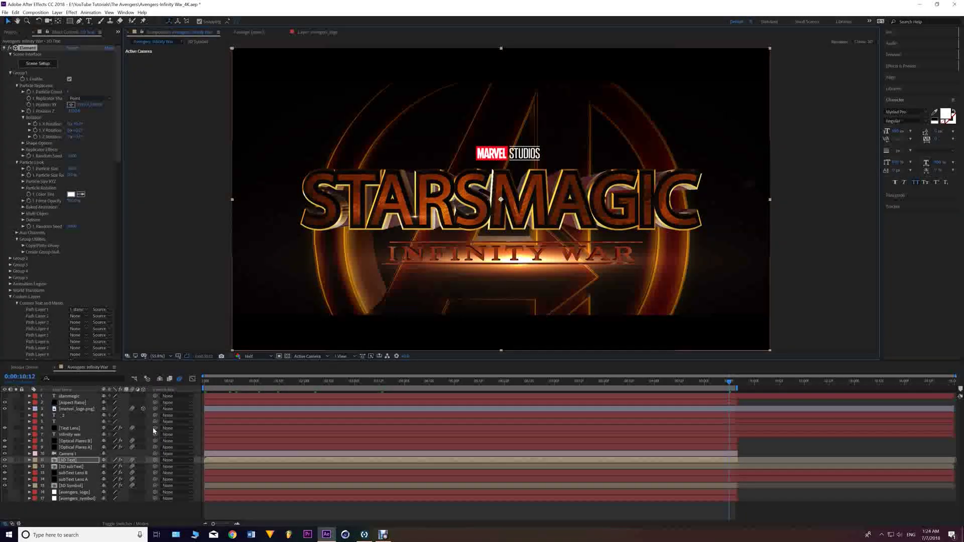
pyautogui.hotkey('ctrl', 'z')
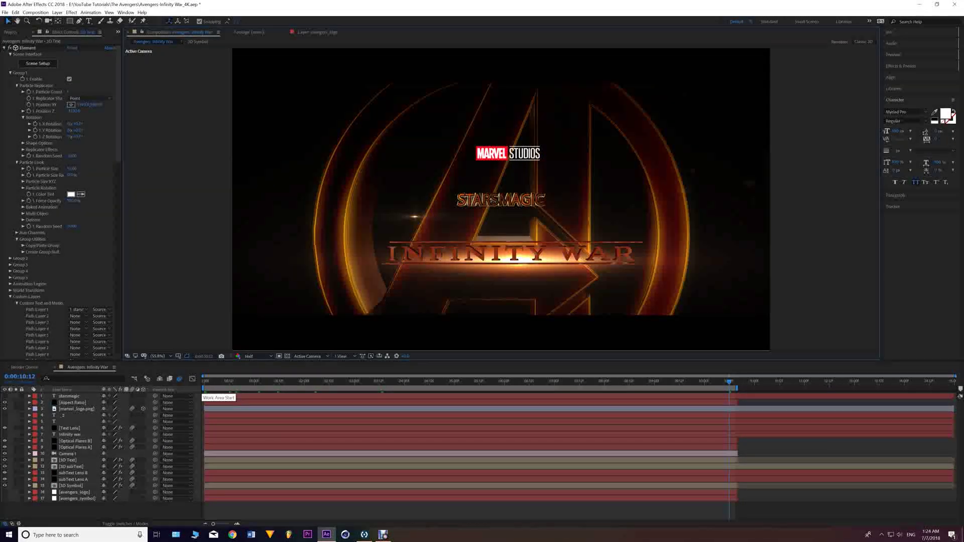
pyautogui.click(185, 508)
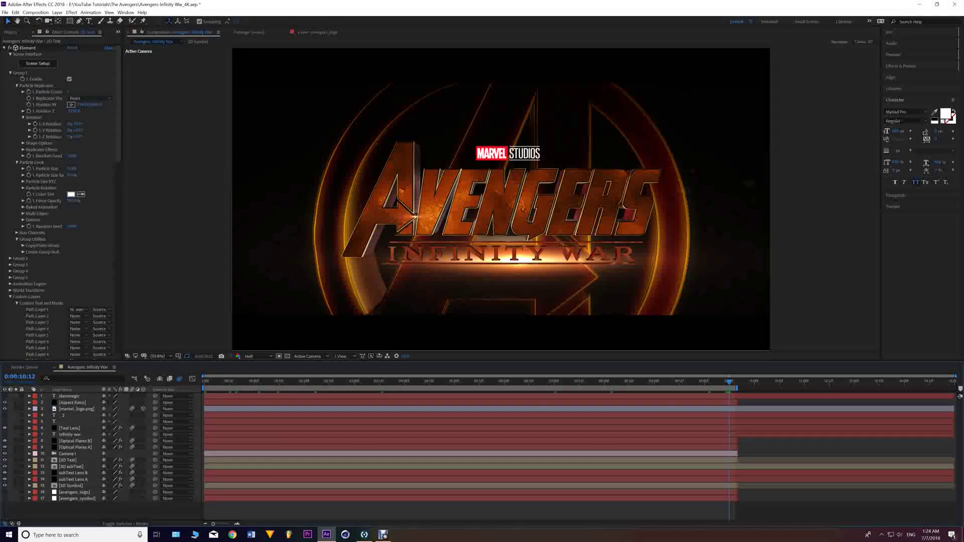
pyautogui.click(28, 48)
pyautogui.click(38, 63)
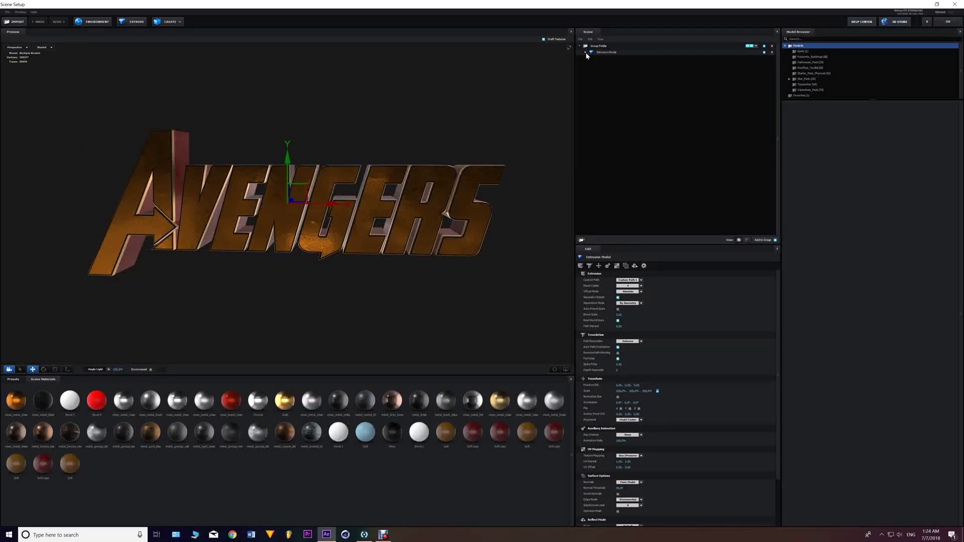
pyautogui.click(585, 52)
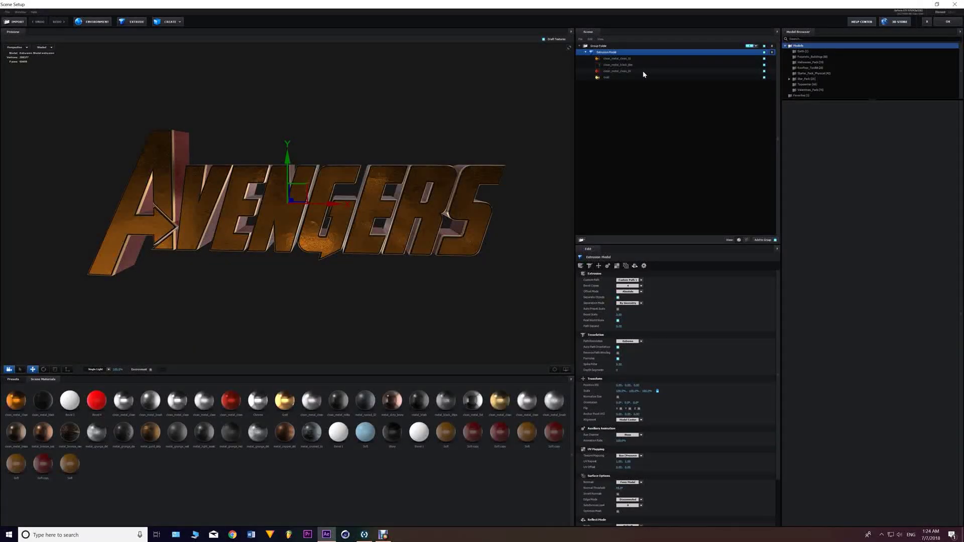
pyautogui.scroll(10, 421, 281)
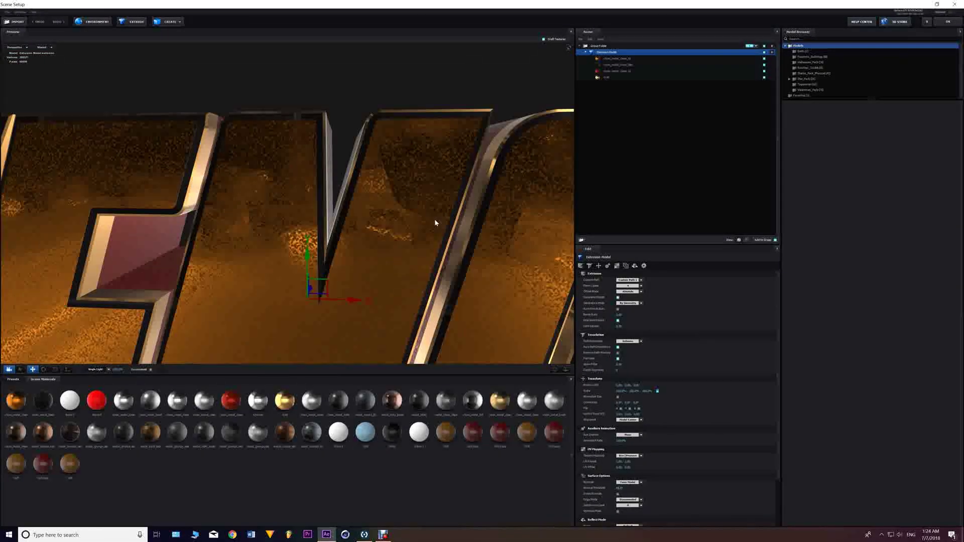
pyautogui.scroll(10, 435, 222)
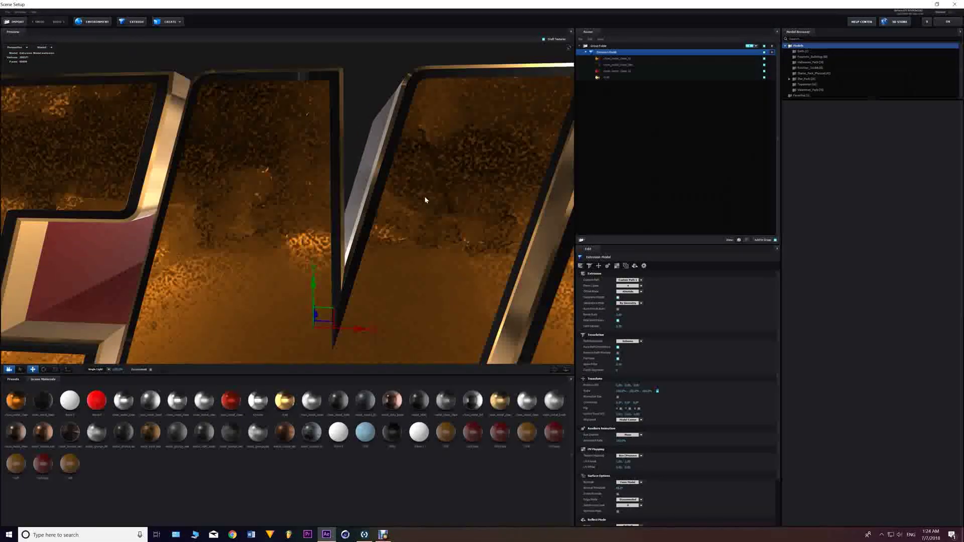
pyautogui.scroll(10, 331, 177)
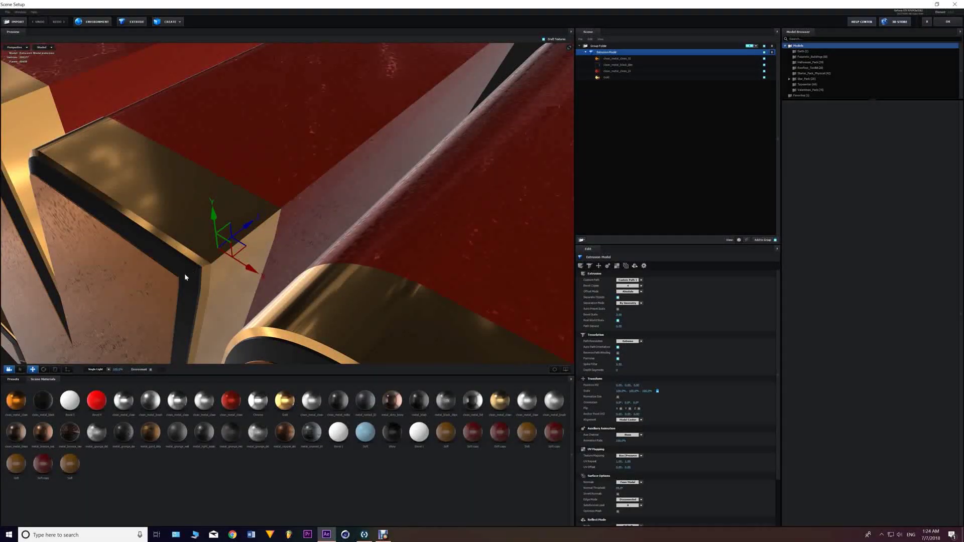
pyautogui.click(614, 59)
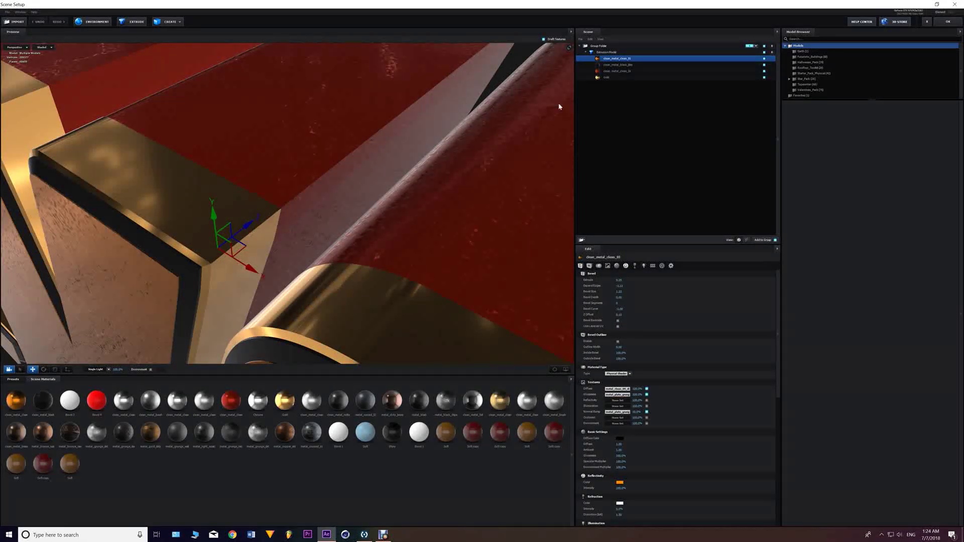
pyautogui.click(628, 65)
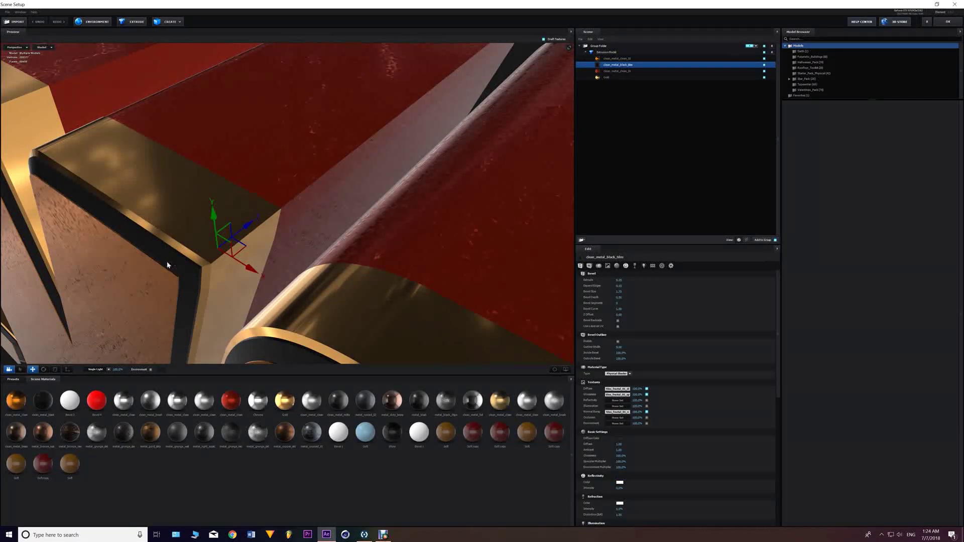
pyautogui.click(609, 71)
pyautogui.click(605, 77)
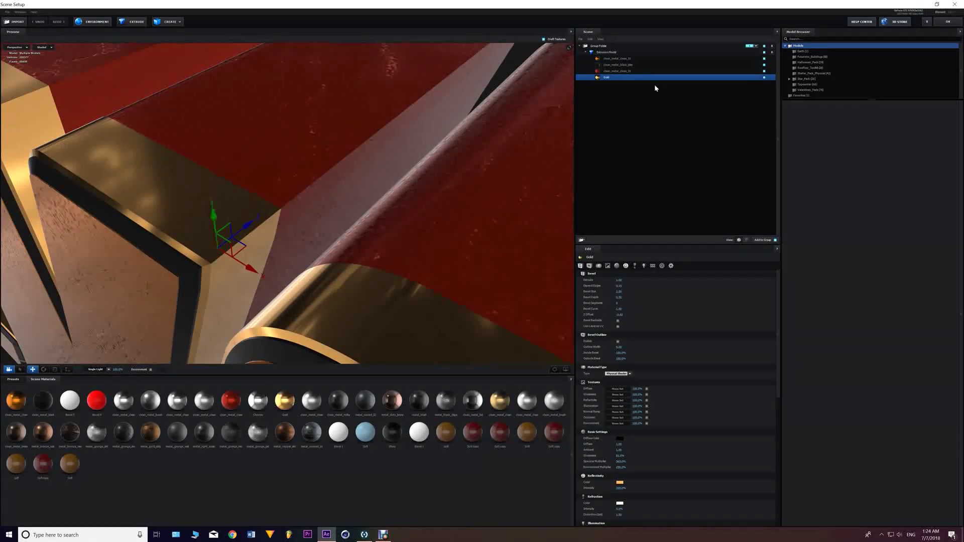
pyautogui.click(615, 71)
pyautogui.moveTo(384, 153); pyautogui.dragTo(414, 202)
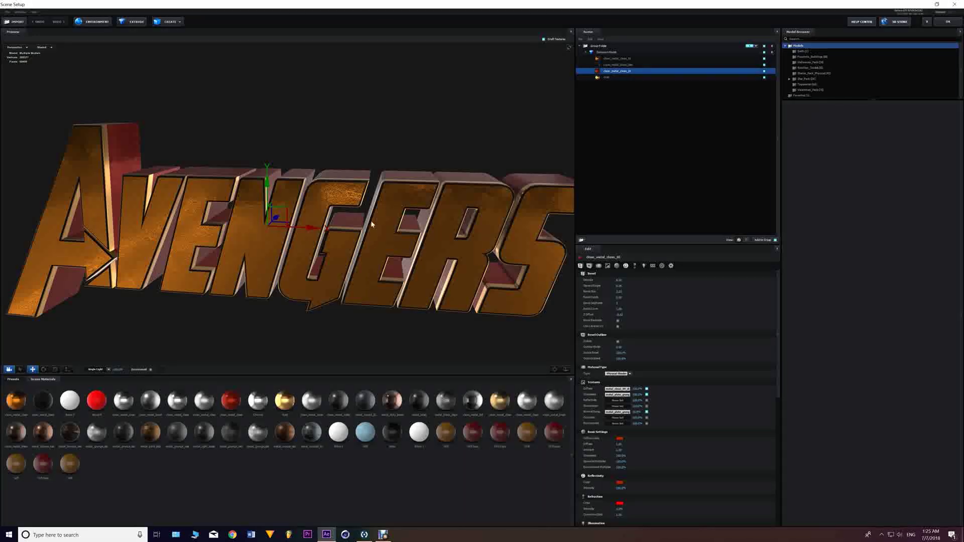
pyautogui.moveTo(378, 245); pyautogui.dragTo(371, 208)
pyautogui.click(947, 21)
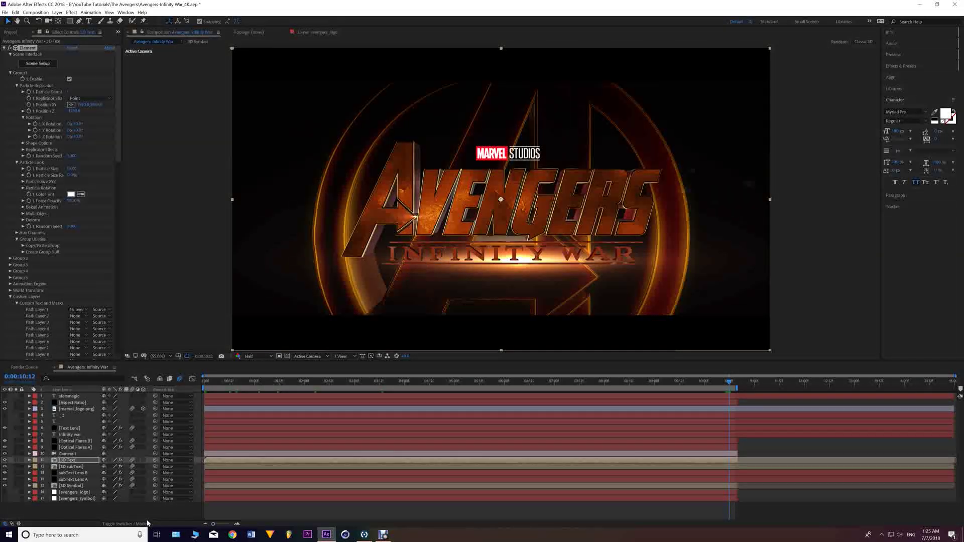
# Step: Deselect the 3D Text layer and bring up the Windows Start search
pyautogui.click(131, 511)
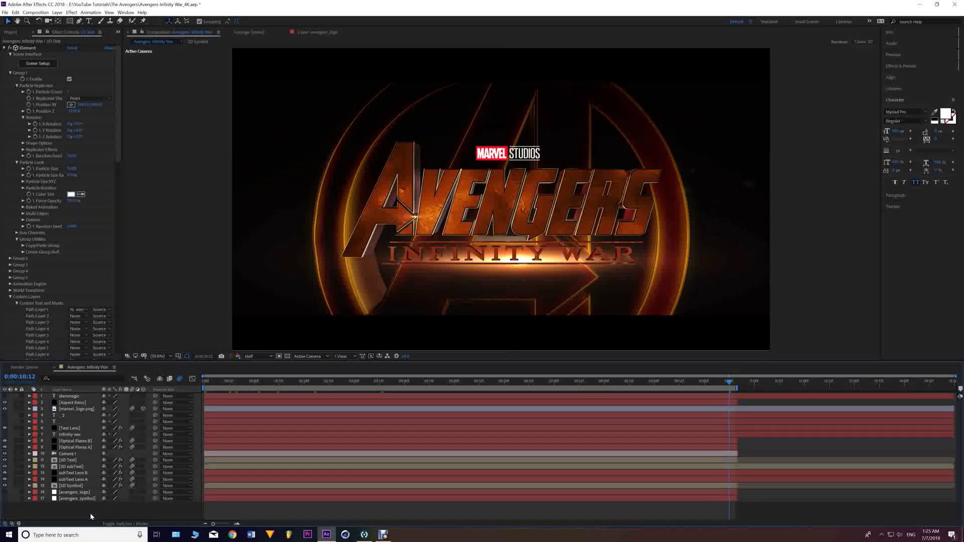
pyautogui.press('super')
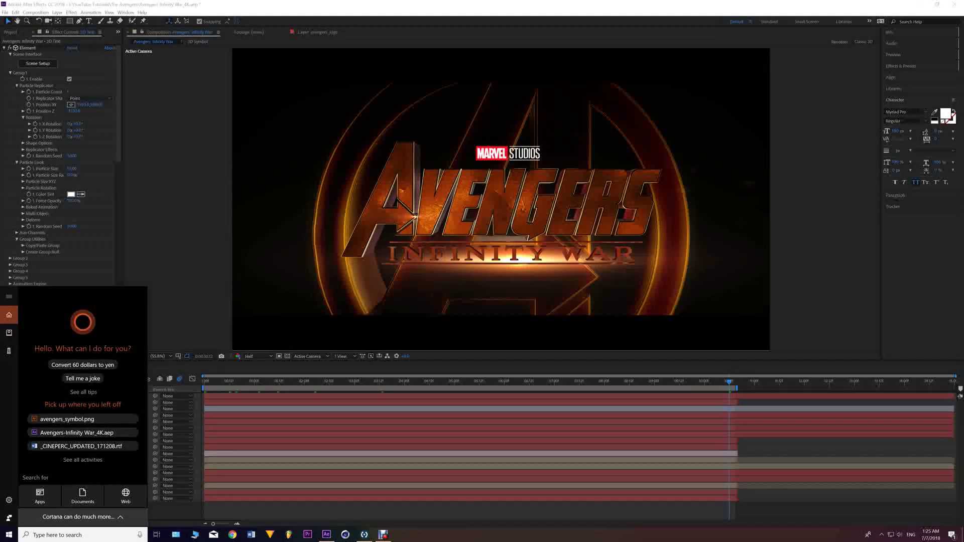
# Step: Search 'cloud', launch Adobe Creative Cloud, and scroll its synced fonts to confirm Aviano
pyautogui.write('cloud')
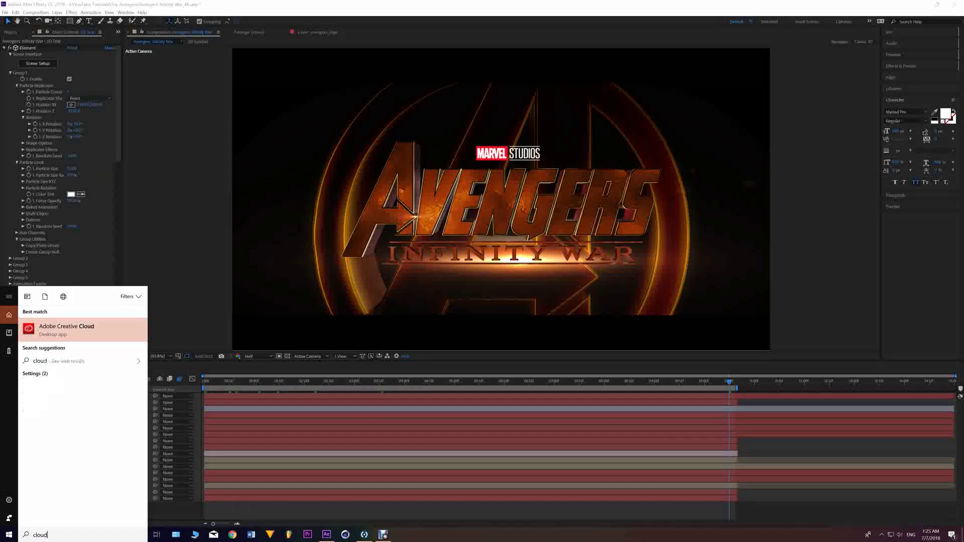
pyautogui.press('Return')
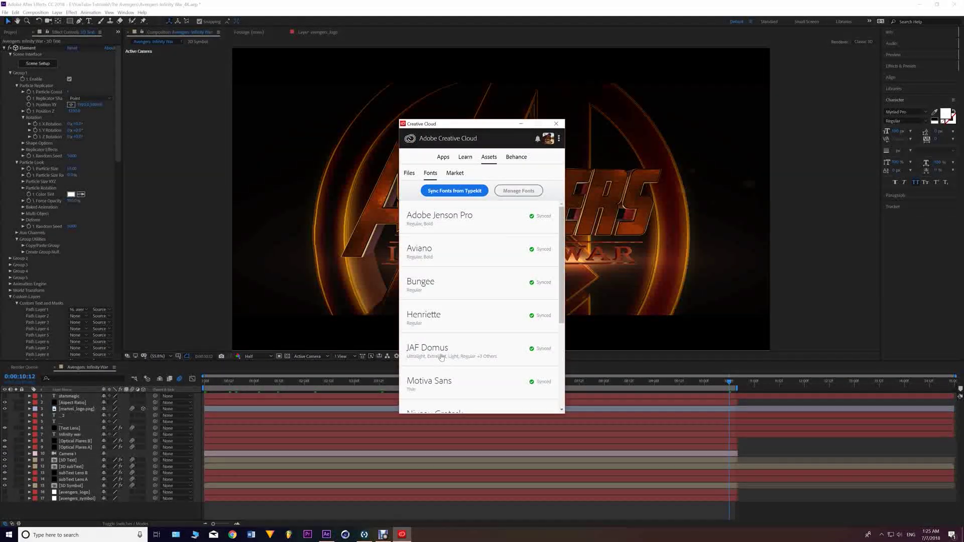
pyautogui.scroll(-5, 447, 352)
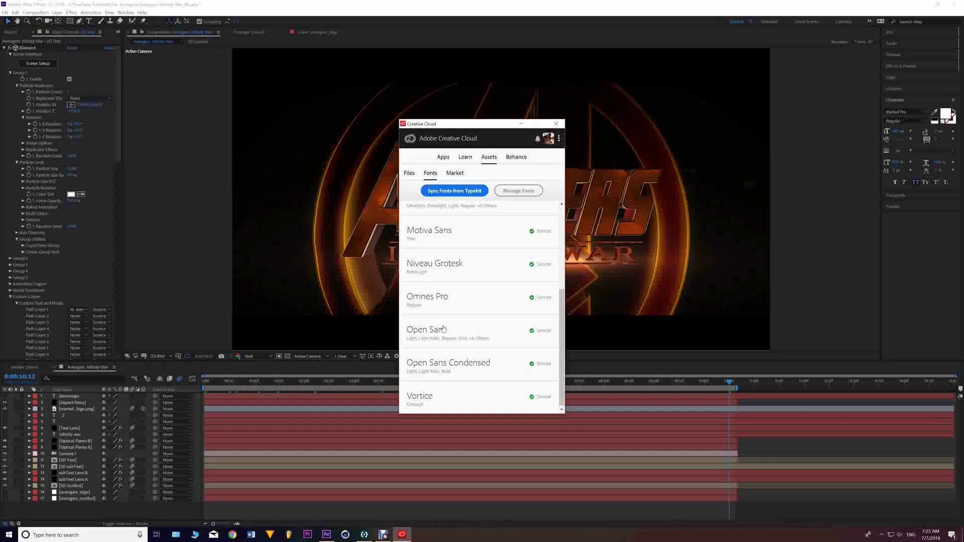
pyautogui.scroll(3, 443, 321)
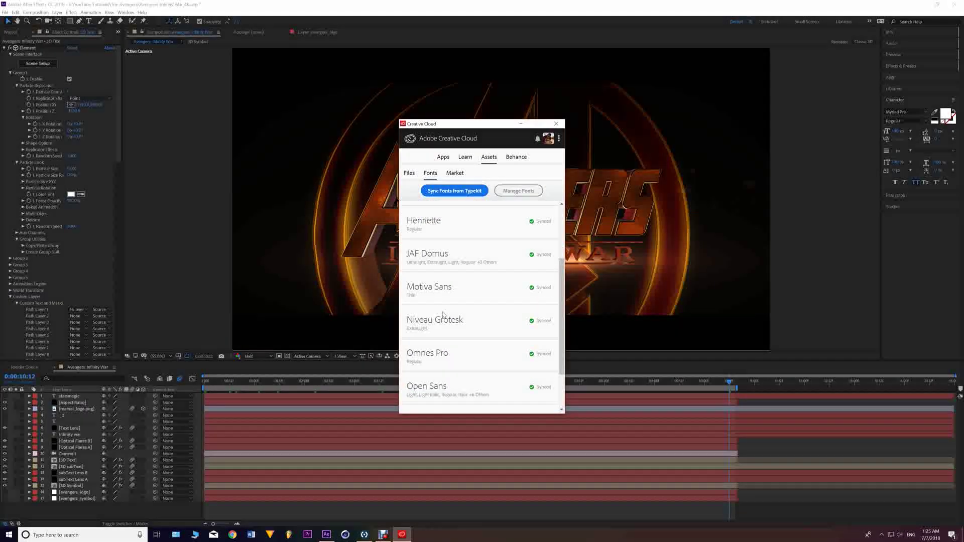
pyautogui.scroll(1, 443, 315)
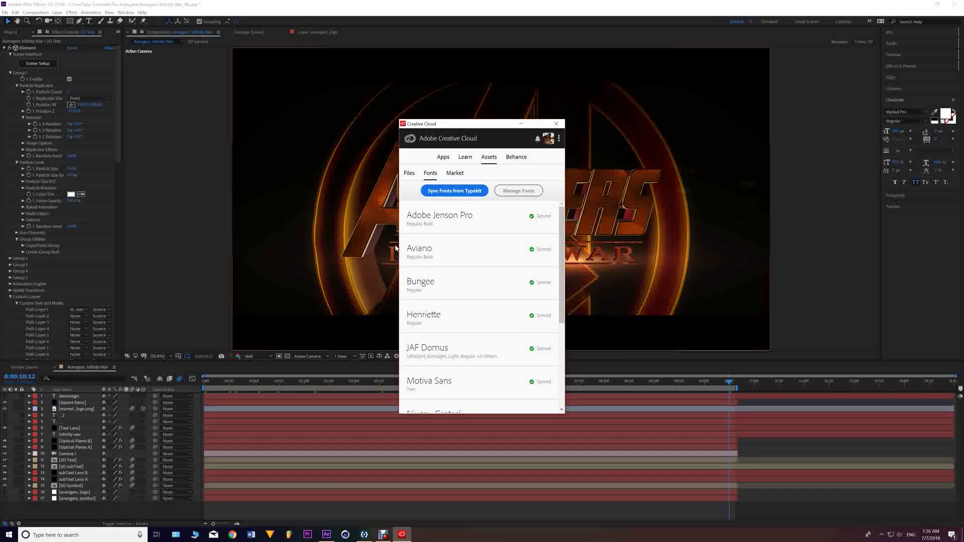
# Step: Close Creative Cloud and return to the After Effects composition viewer
pyautogui.click(555, 124)
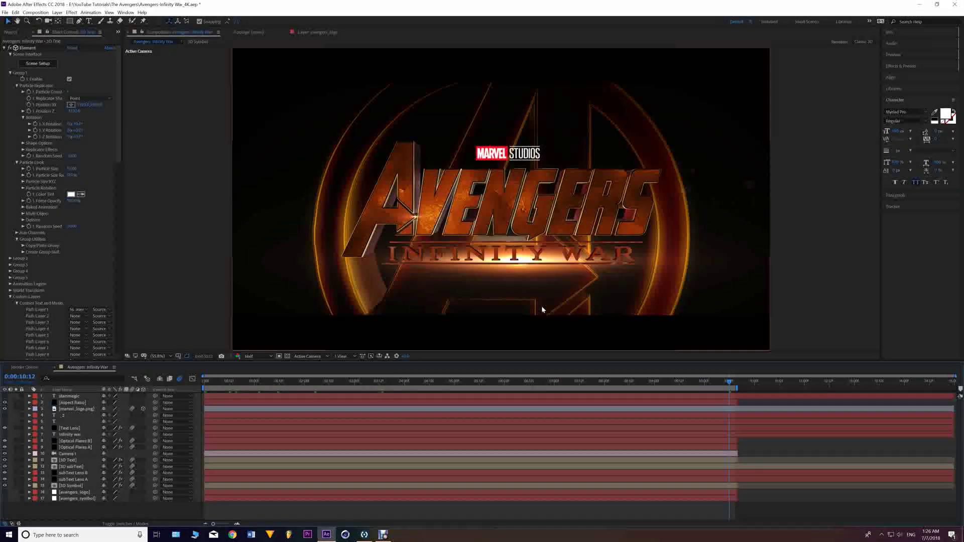
pyautogui.rightClick(400, 244)
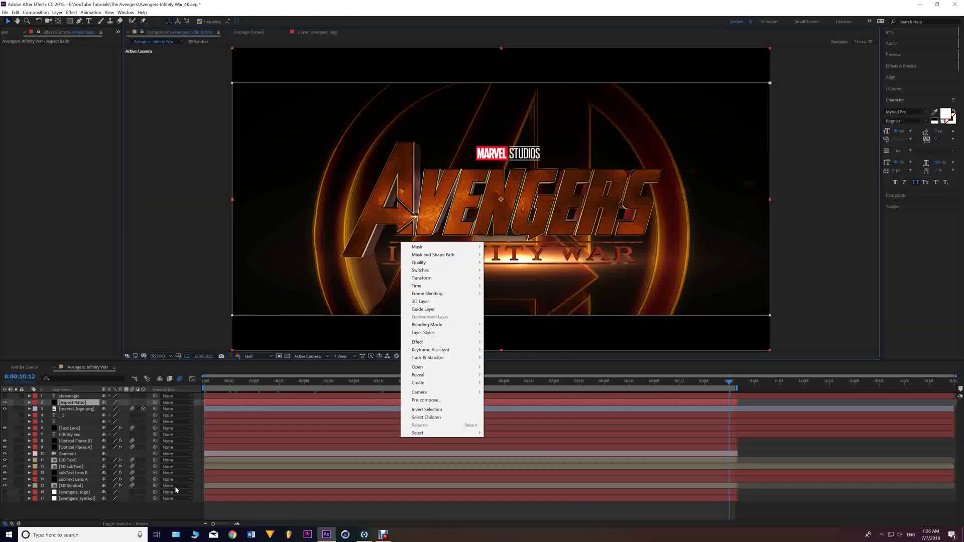
pyautogui.click(402, 261)
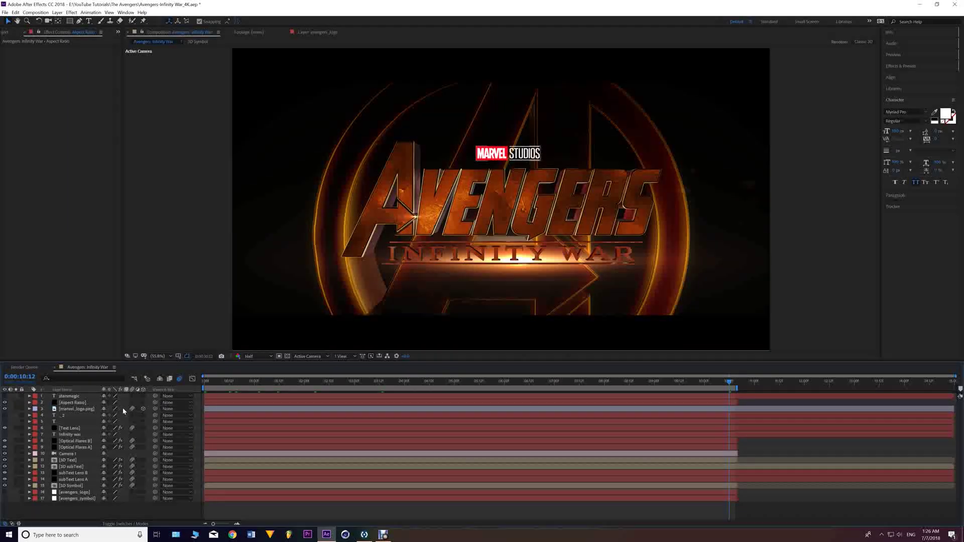
# Step: Show, solo and re-hide the baseline line layer, then select the 3D subText layer
pyautogui.click(56, 421)
pyautogui.click(5, 421)
pyautogui.click(16, 422)
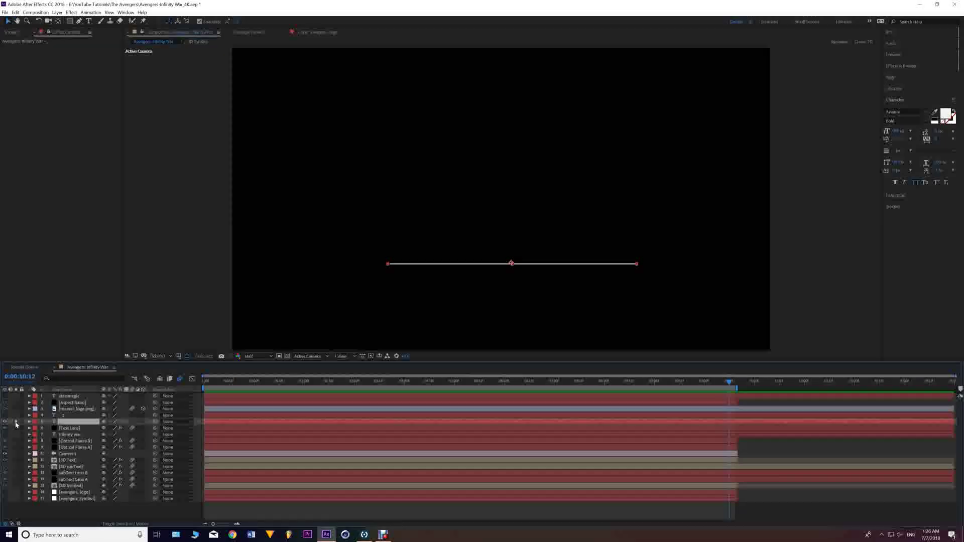
pyautogui.click(16, 422)
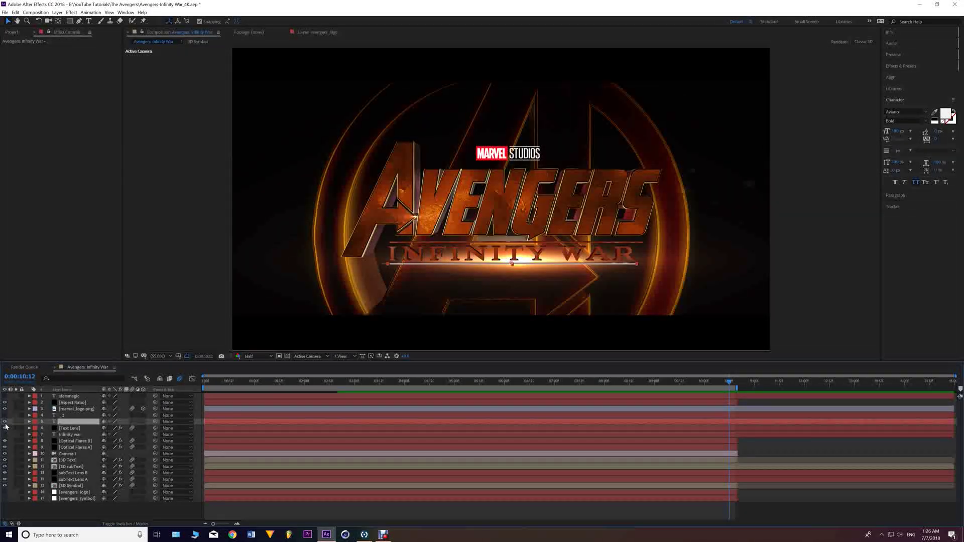
pyautogui.click(5, 422)
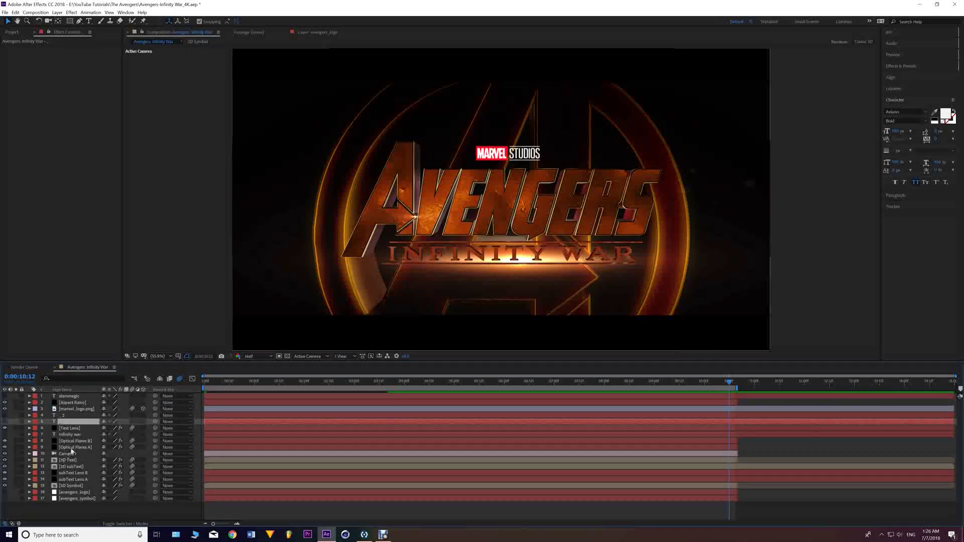
pyautogui.click(74, 508)
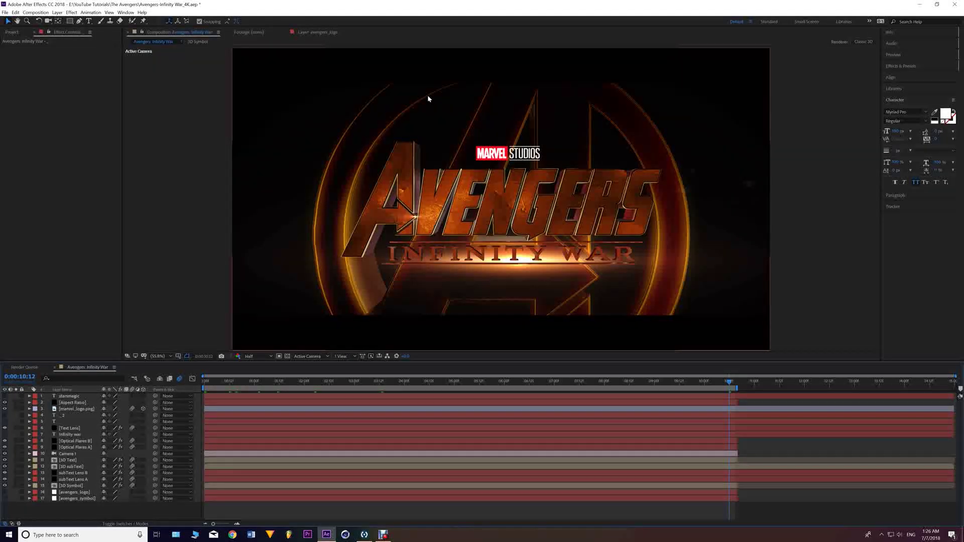
pyautogui.click(392, 245)
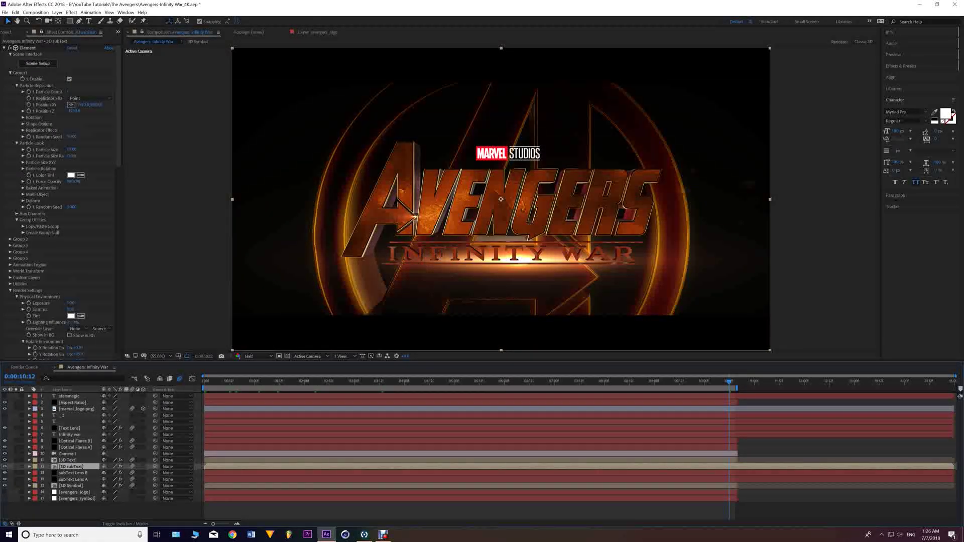
pyautogui.click(28, 48)
pyautogui.click(38, 63)
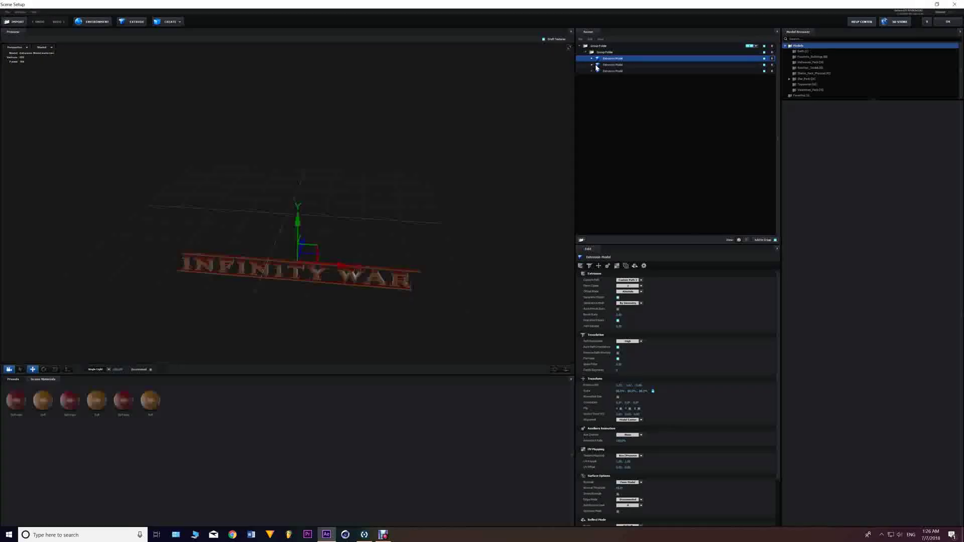
pyautogui.click(596, 65)
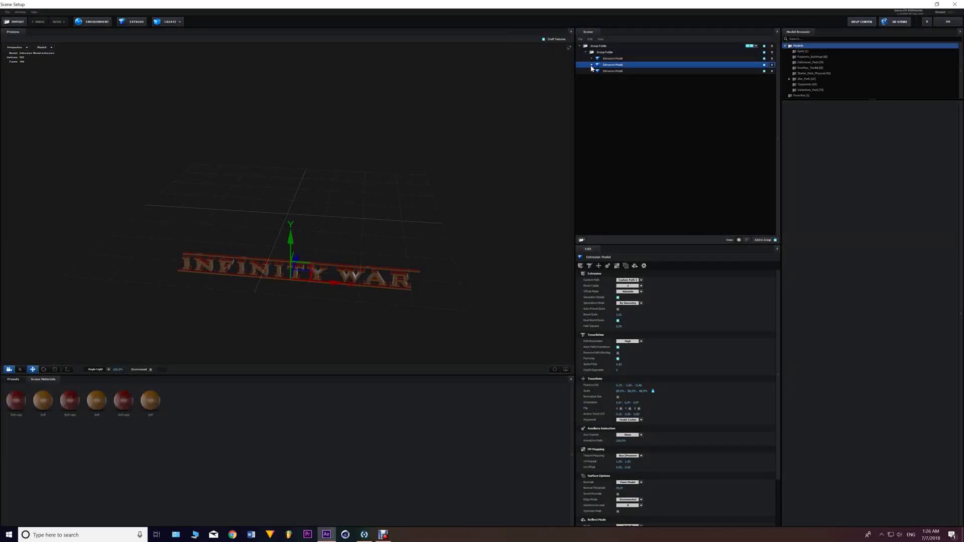
pyautogui.click(619, 75)
pyautogui.moveTo(432, 211); pyautogui.dragTo(382, 241)
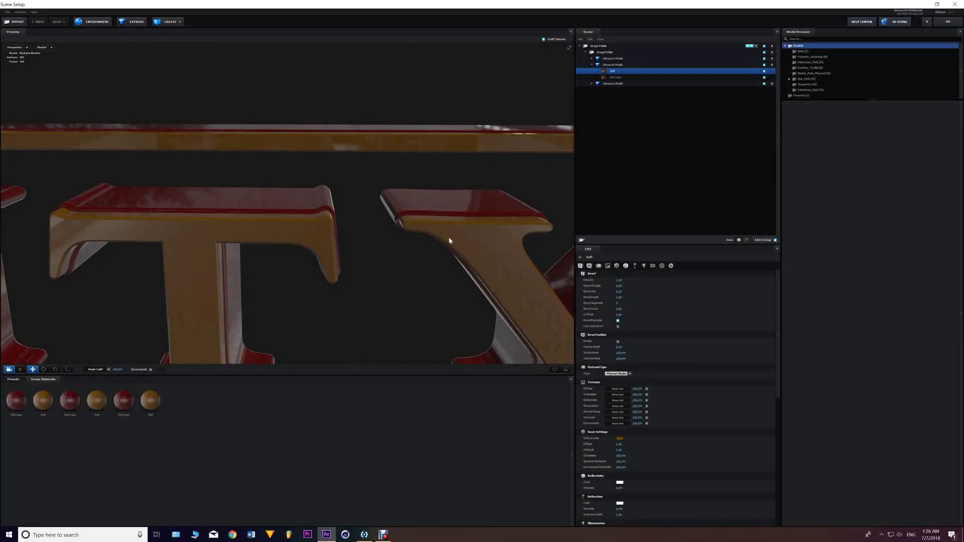
pyautogui.moveTo(448, 237); pyautogui.dragTo(380, 254)
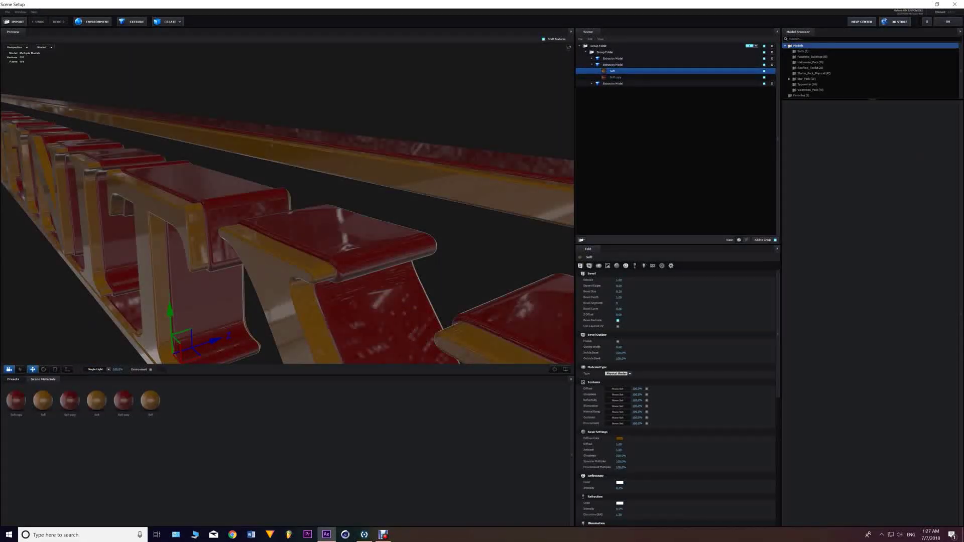
pyautogui.click(947, 22)
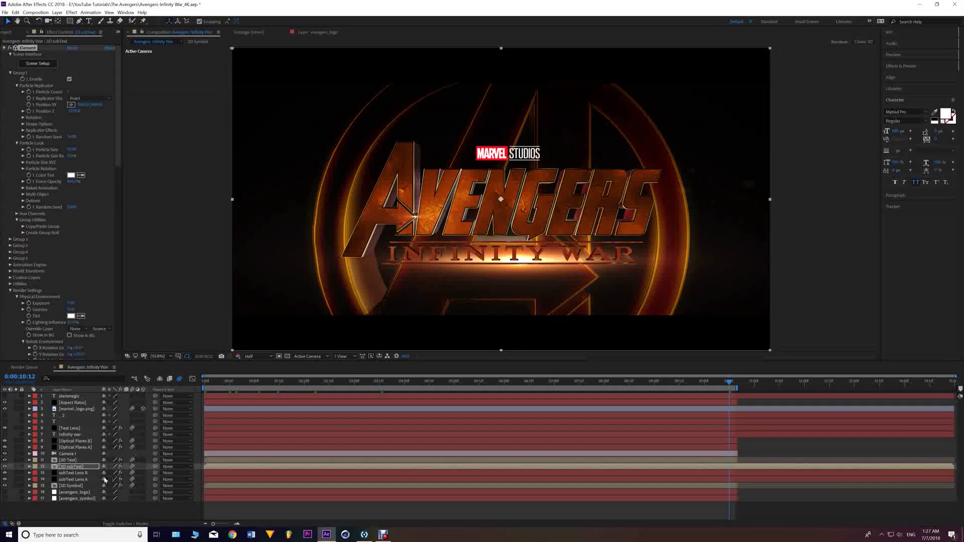
# Step: Deselect the 3D subText layer and move the playhead back to 0:00:06:01
pyautogui.press('F2')
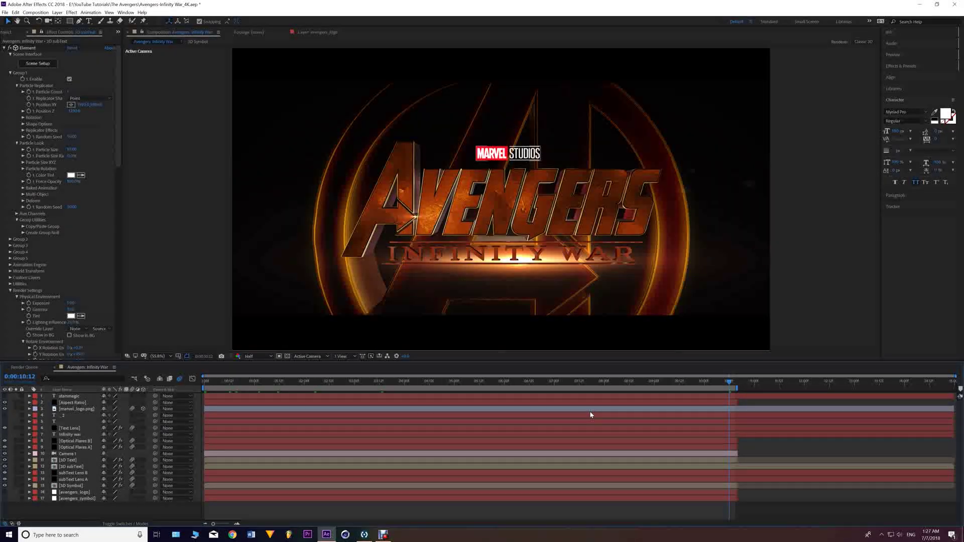
pyautogui.moveTo(215, 384); pyautogui.dragTo(507, 388)
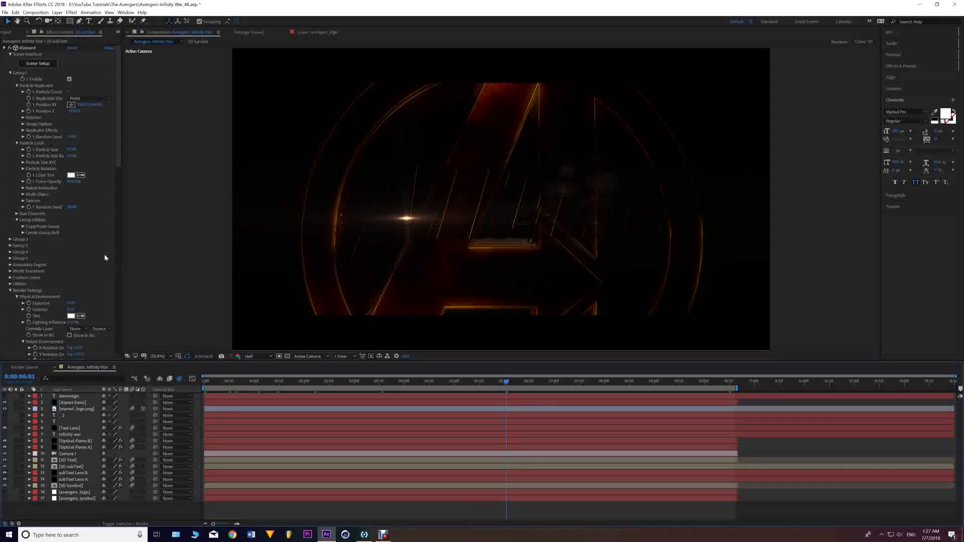
pyautogui.scroll(-15, 104, 258)
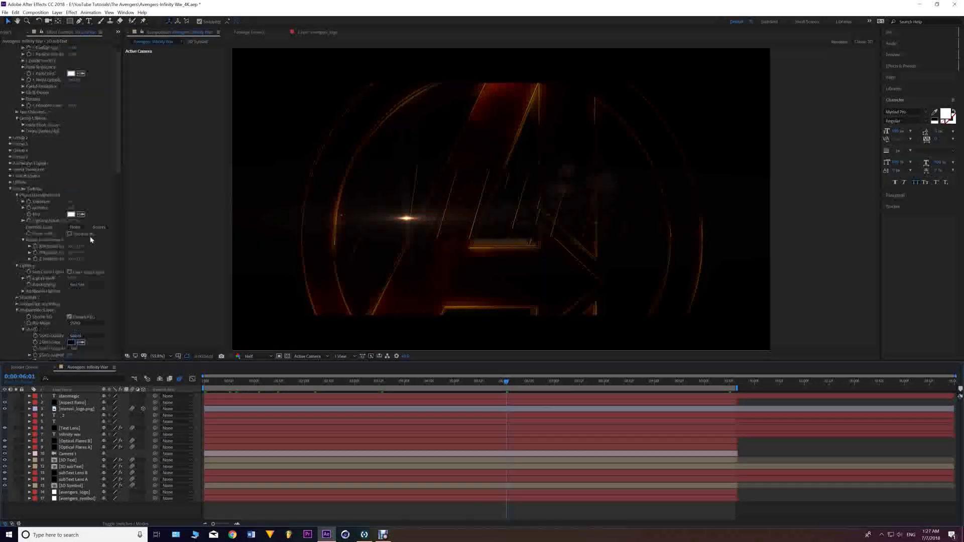
# Step: Select the 3D Text layer and scroll to its Curves effect
pyautogui.click(76, 460)
pyautogui.scroll(-5, 98, 240)
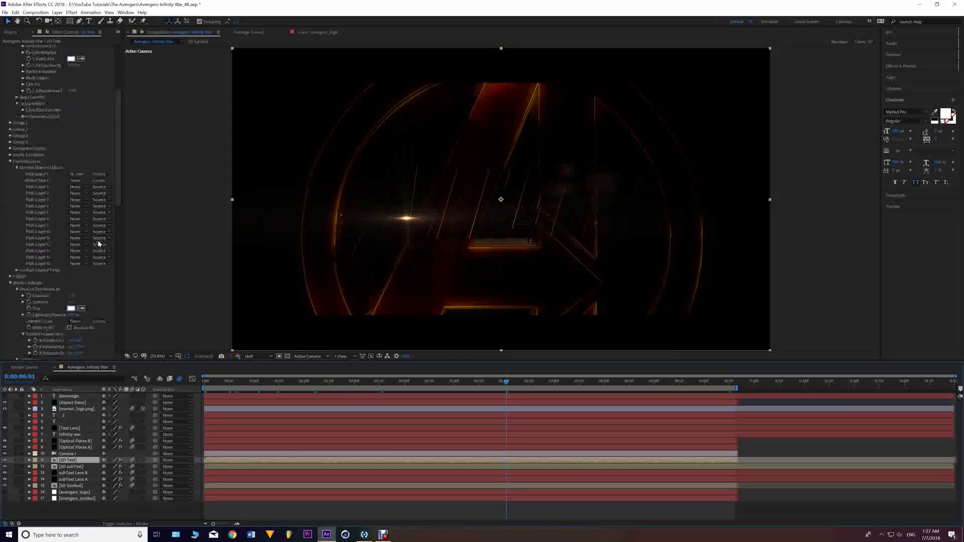
pyautogui.scroll(-15, 99, 244)
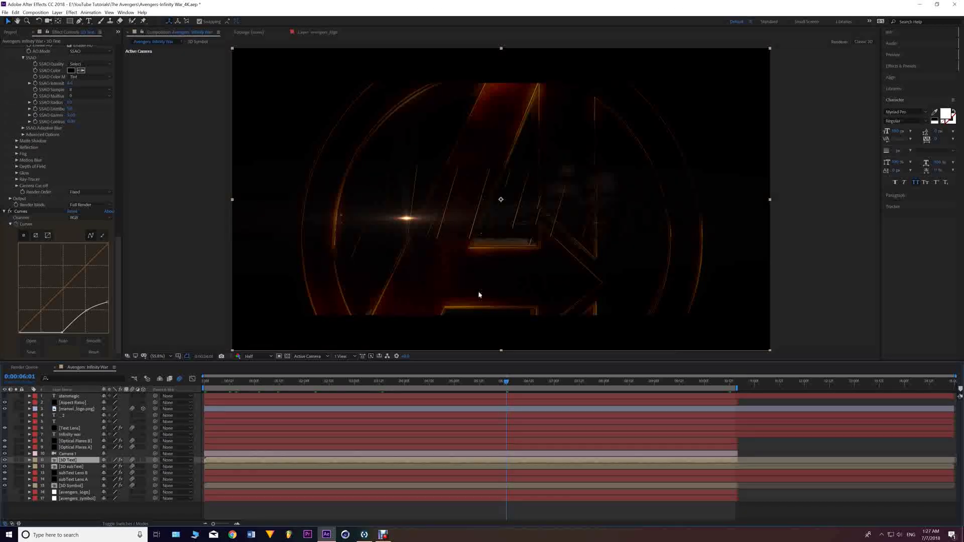
# Step: Scrub the lens-flare reveal through 0:00:06:06, 0:00:06:12, 0:00:06:22, 0:00:07:15 and 0:00:08:19
pyautogui.moveTo(510, 383); pyautogui.dragTo(519, 383)
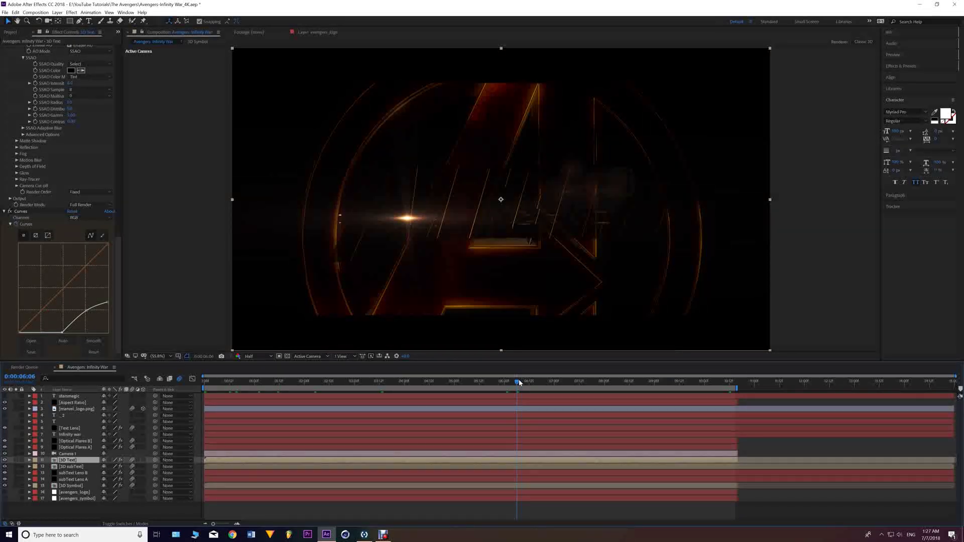
pyautogui.moveTo(519, 383); pyautogui.dragTo(529, 383)
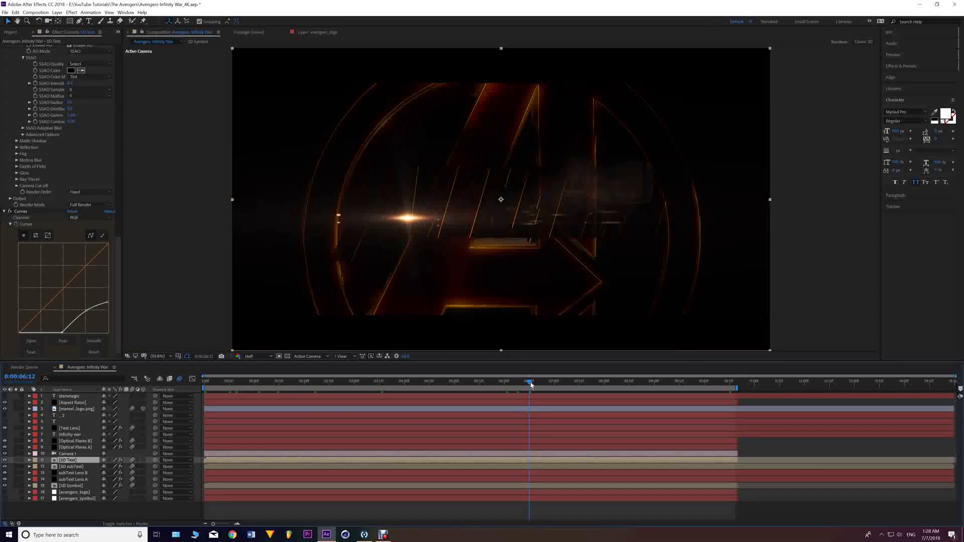
pyautogui.moveTo(532, 384); pyautogui.dragTo(564, 385)
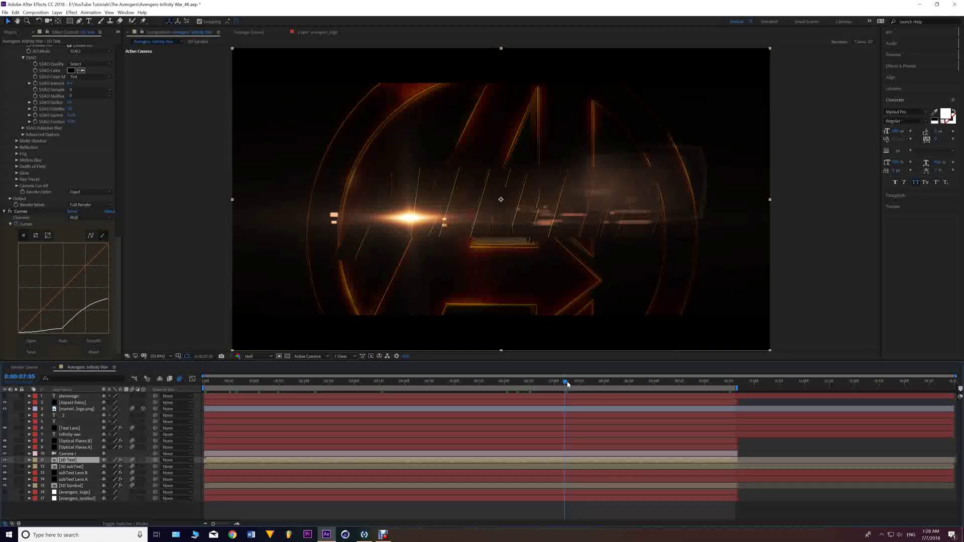
pyautogui.moveTo(565, 384); pyautogui.dragTo(630, 387)
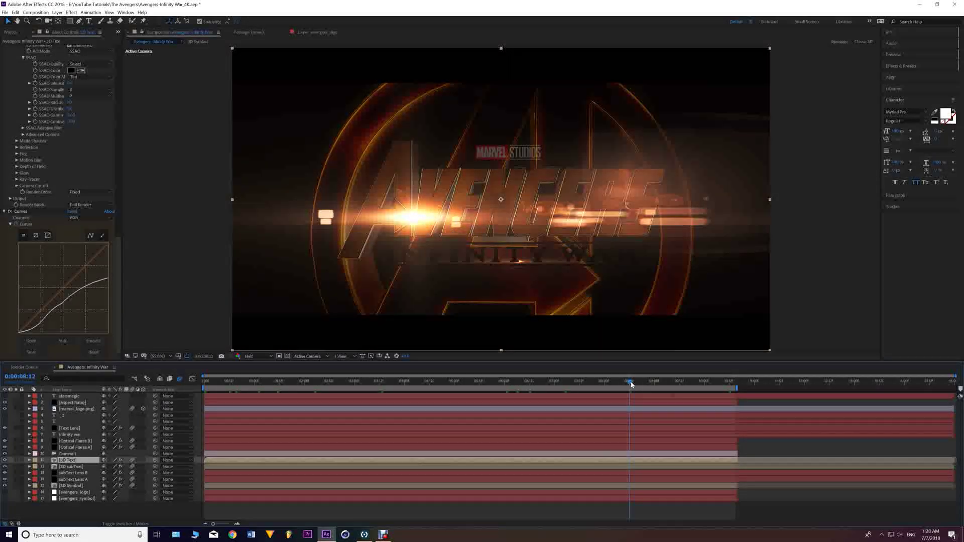
pyautogui.moveTo(631, 384); pyautogui.dragTo(732, 391)
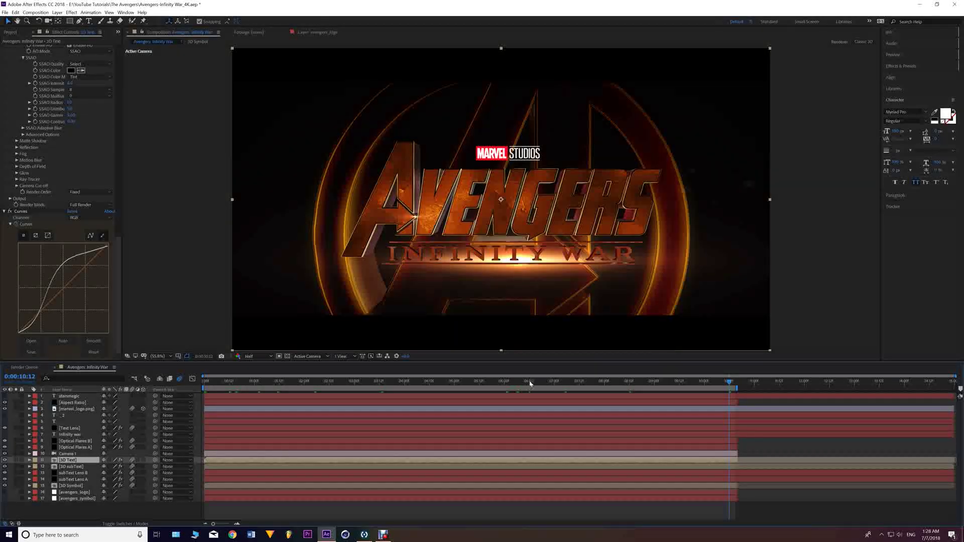
# Step: Replay the reveal from 0:00:06:01 through 0:00:06:21, 0:00:07:16, 0:00:08:07 and 0:00:09:20
pyautogui.click(507, 382)
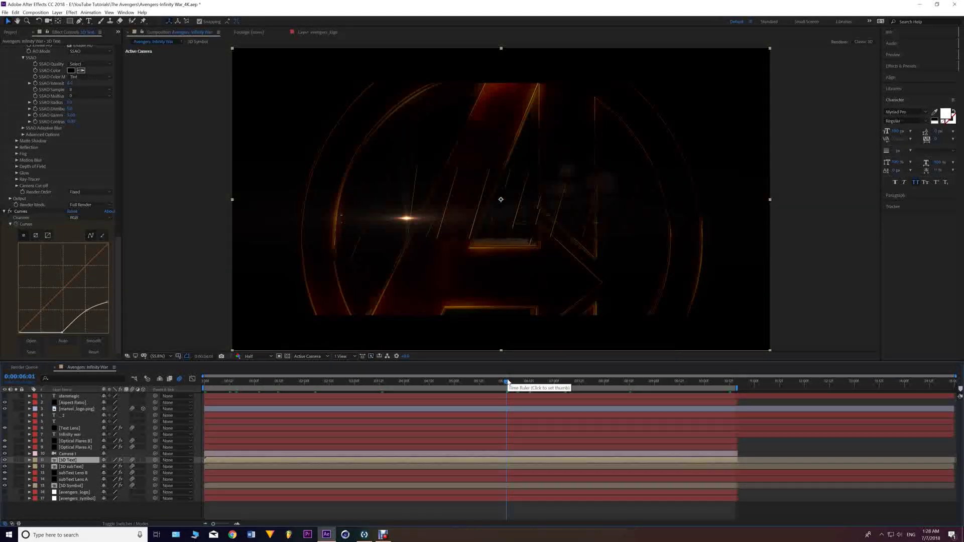
pyautogui.moveTo(508, 383); pyautogui.dragTo(565, 387)
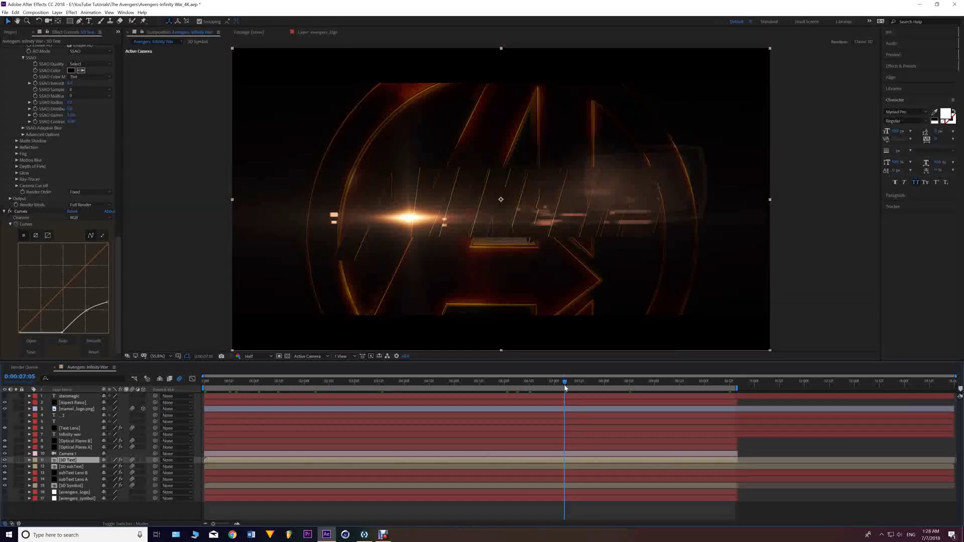
pyautogui.moveTo(566, 387); pyautogui.dragTo(613, 393)
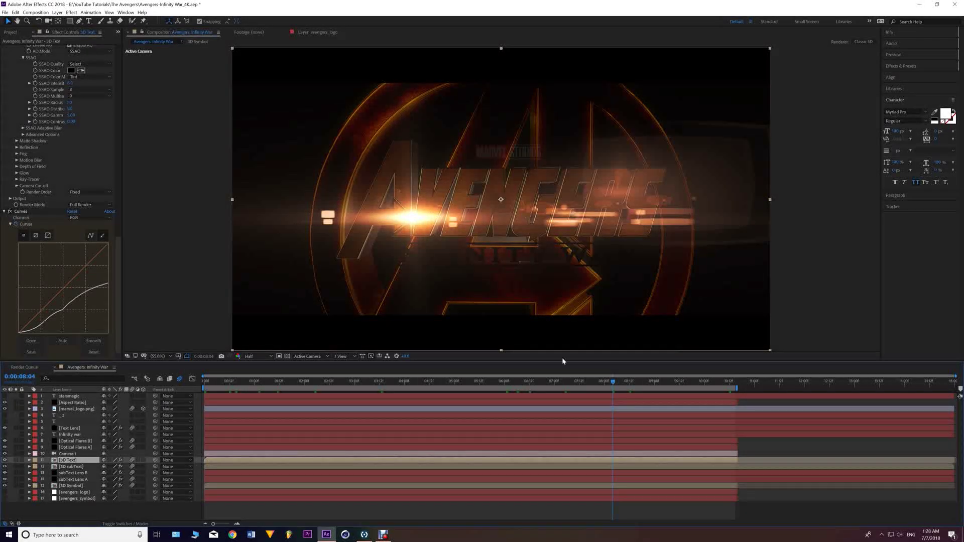
pyautogui.moveTo(613, 382); pyautogui.dragTo(692, 384)
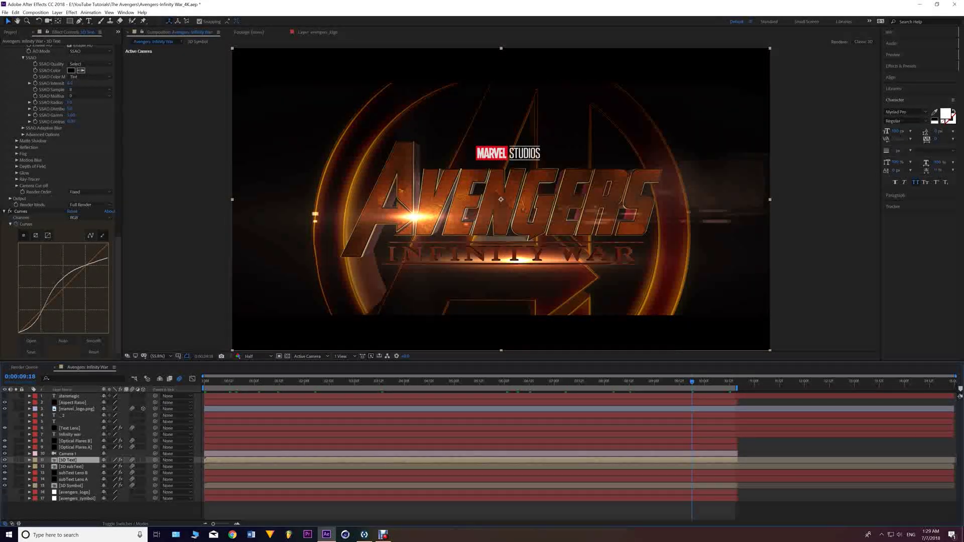
pyautogui.moveTo(692, 385); pyautogui.dragTo(736, 384)
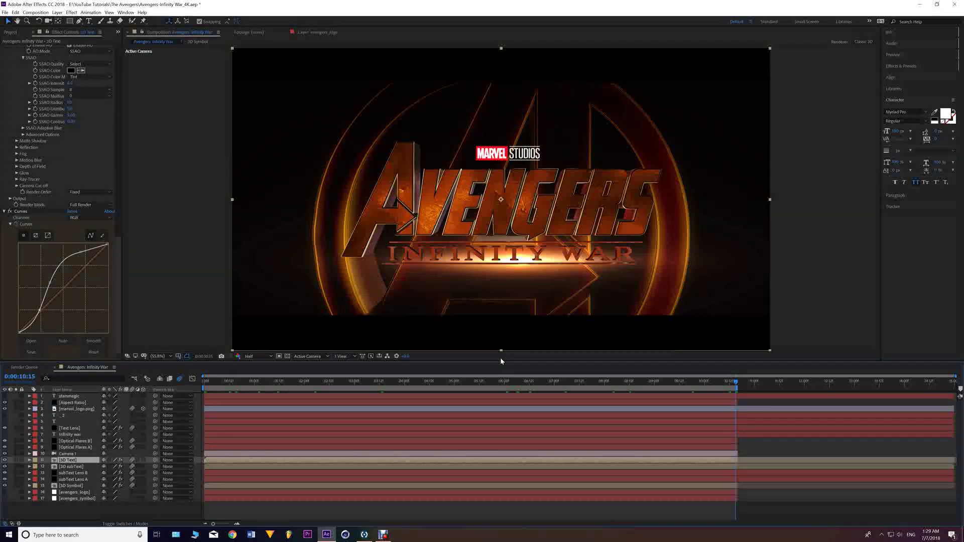
pyautogui.click(164, 513)
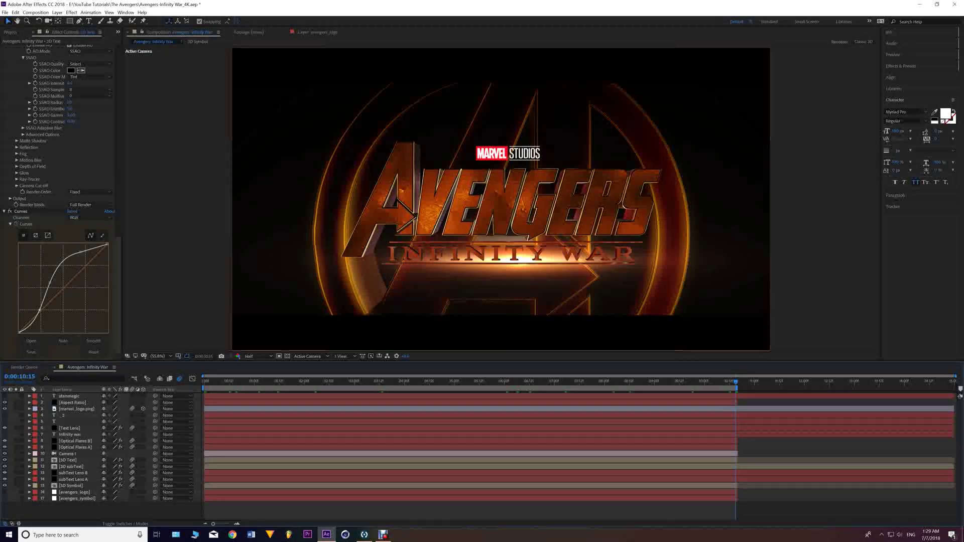